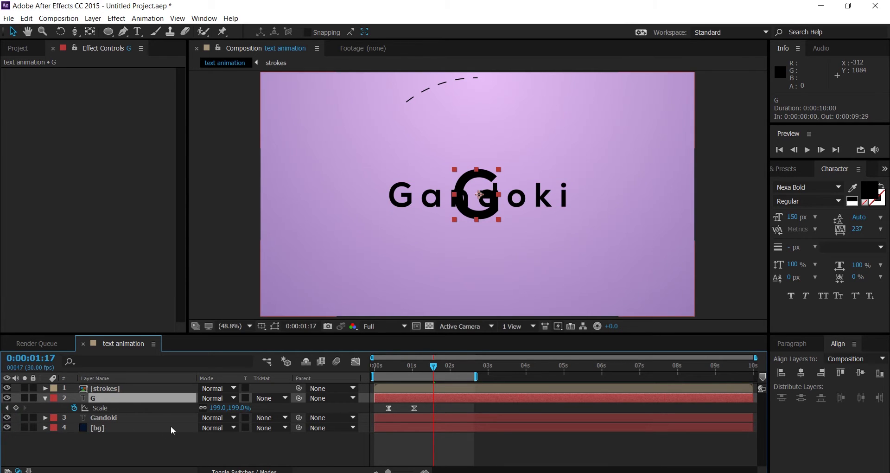
Delete the letter G from the Gandoki text layer so that it reads andoki
click(102, 418)
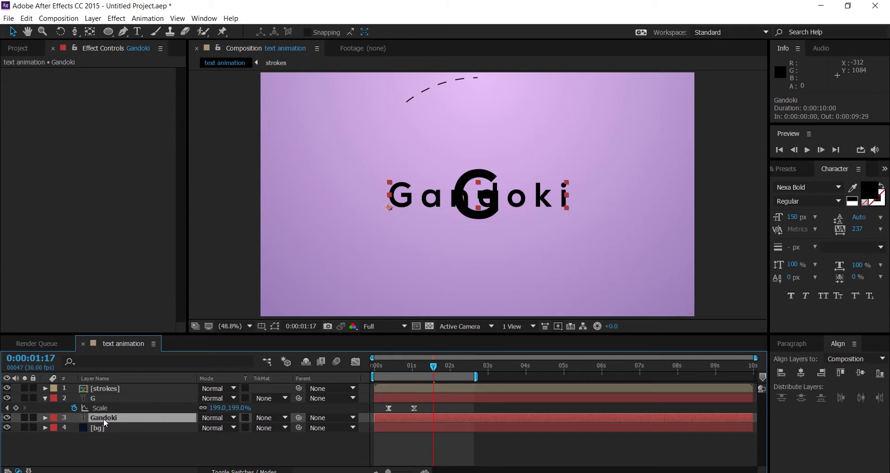
click(137, 31)
drag(419, 197, 390, 197)
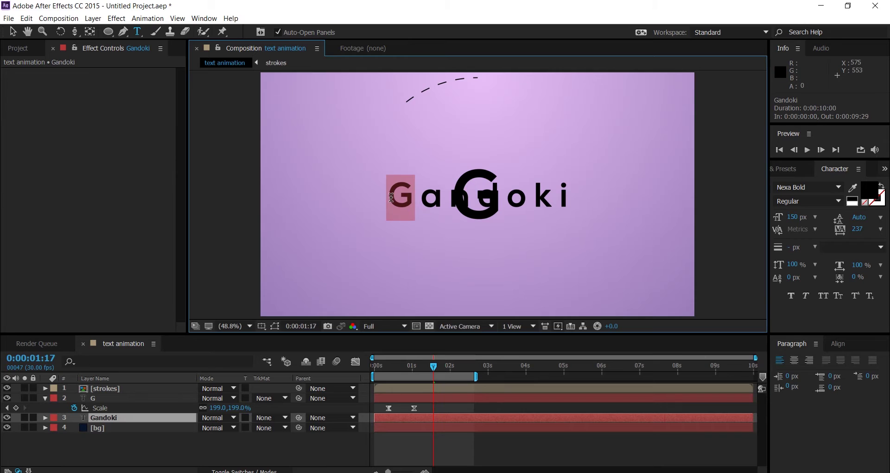
key(BackSpace)
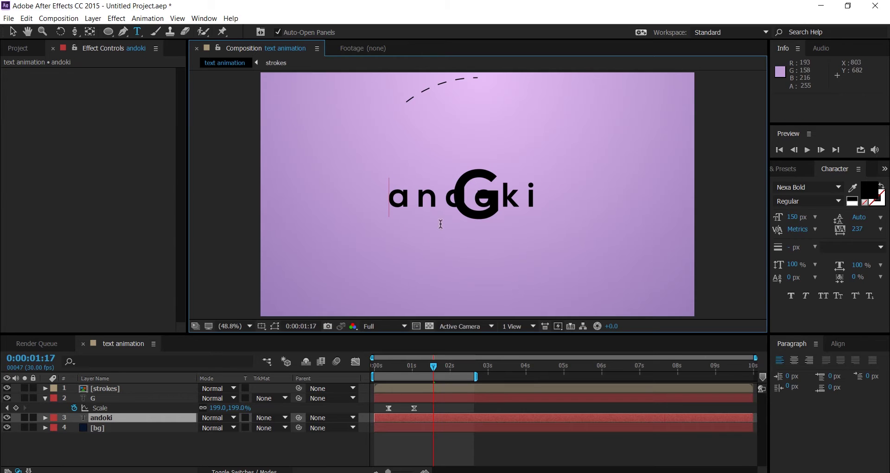
click(12, 32)
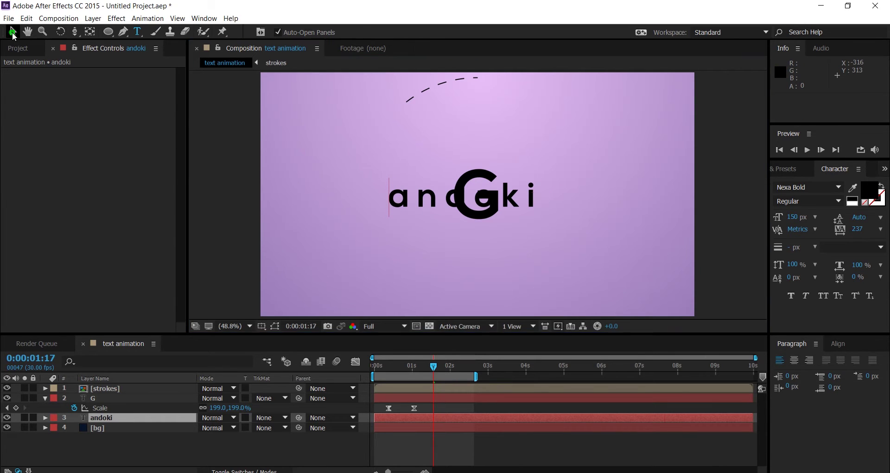
At the G layer's last scale keyframe, 0:00:01:01, set the andoki layer's scale to 199% to match
click(121, 419)
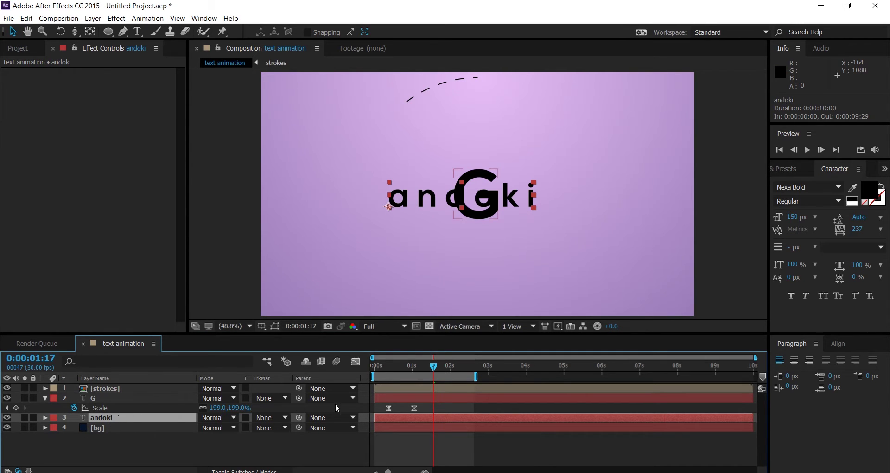
click(84, 398)
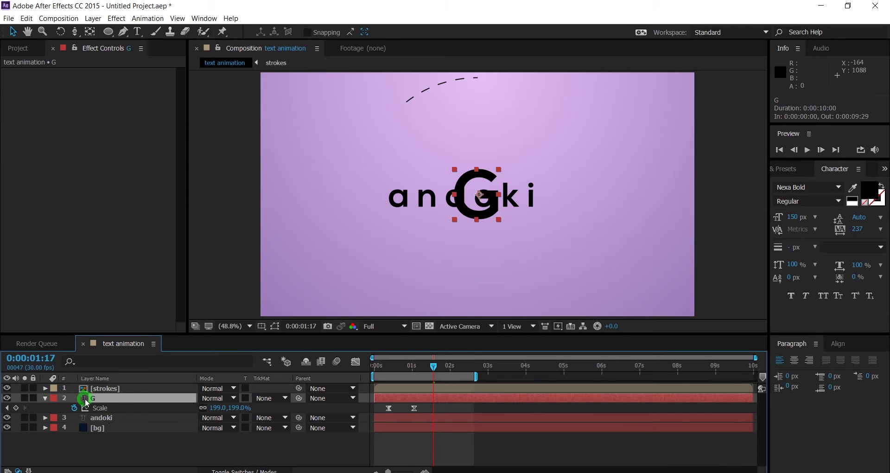
click(7, 408)
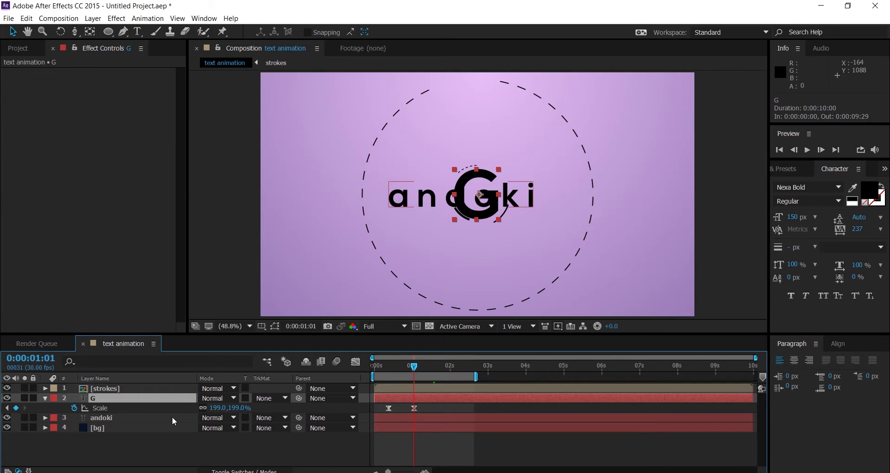
click(106, 419)
key(s)
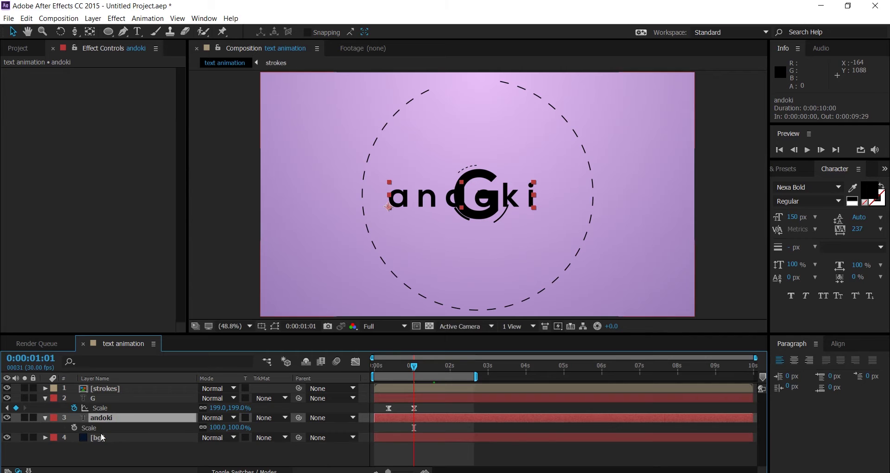
click(214, 407)
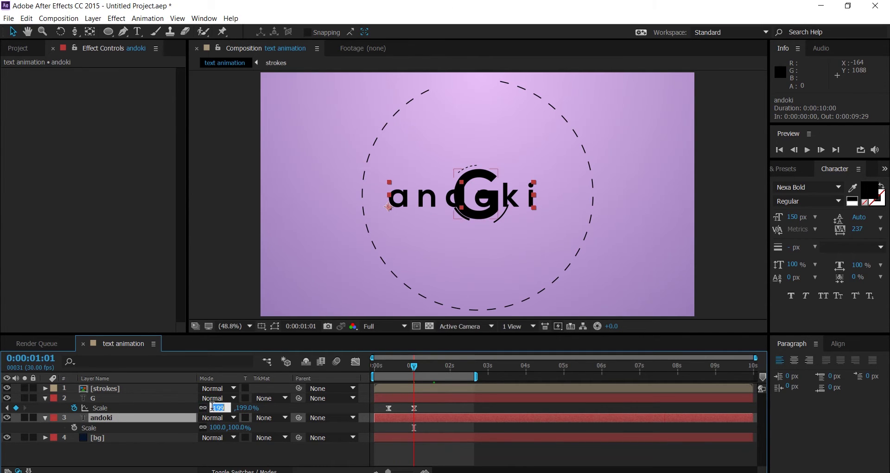
click(216, 427)
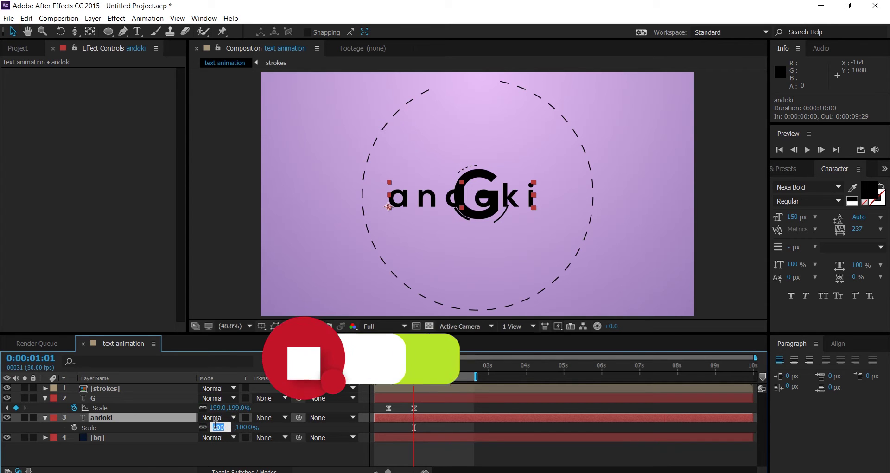
text(199)
key(Return)
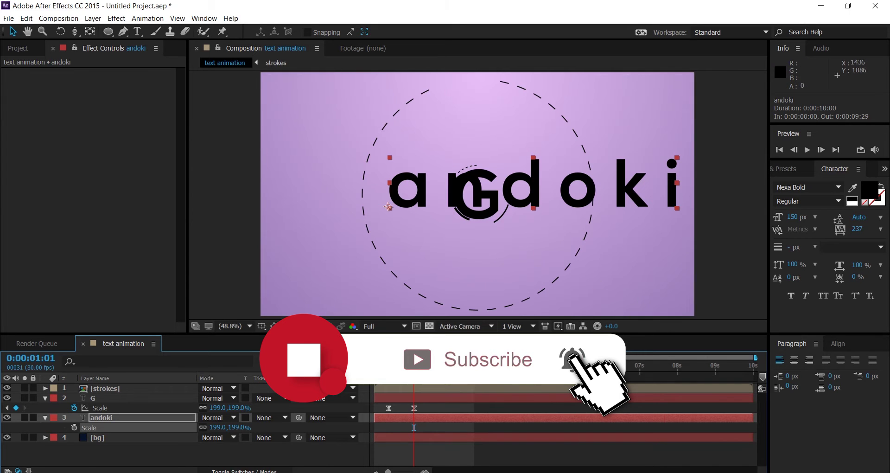
Set the andoki text's tracking to 0 and center the layer horizontally and vertically in the composition
click(879, 230)
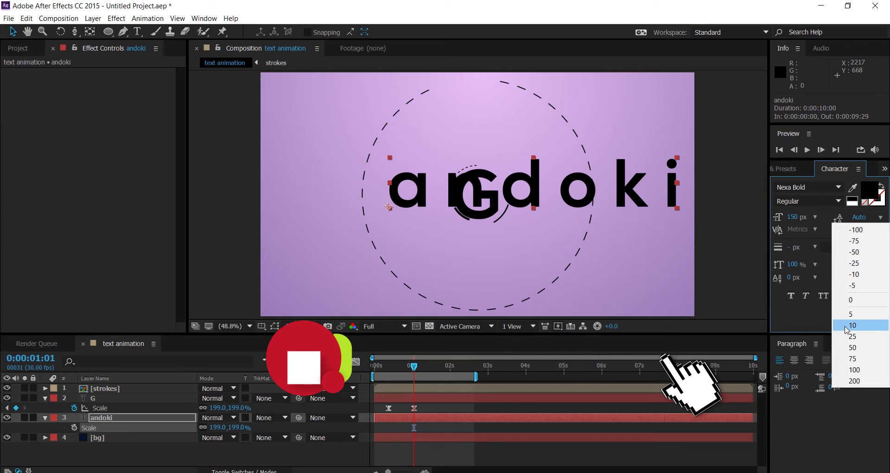
click(851, 300)
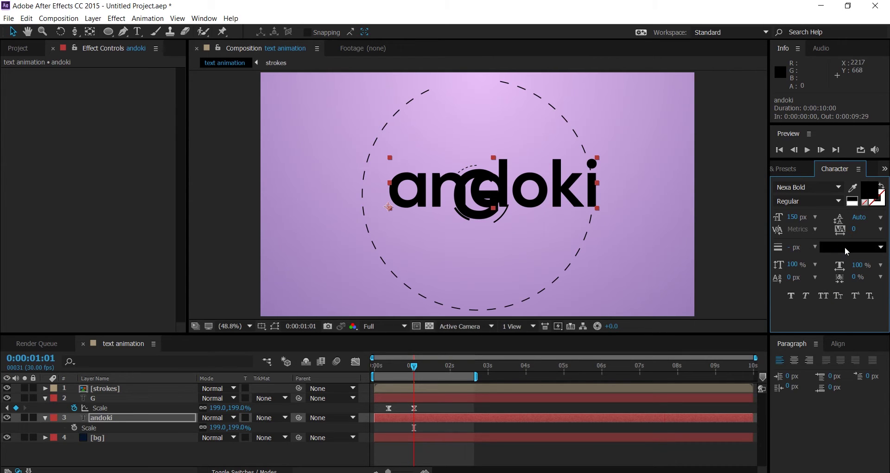
click(871, 342)
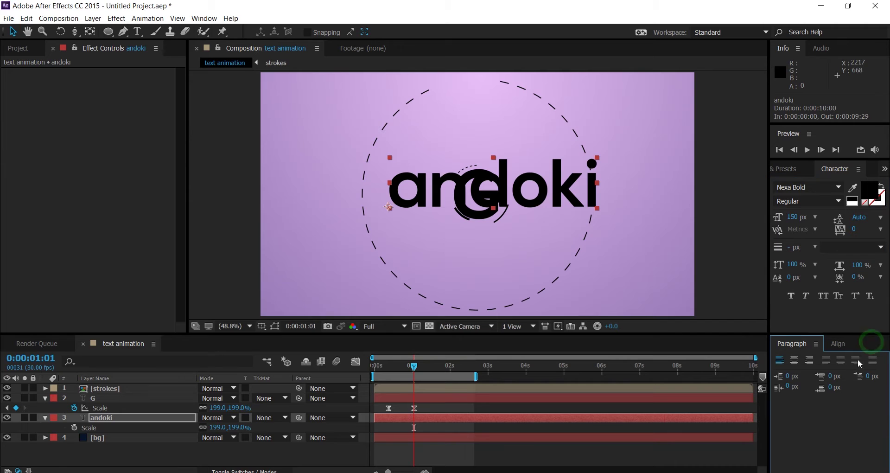
click(860, 345)
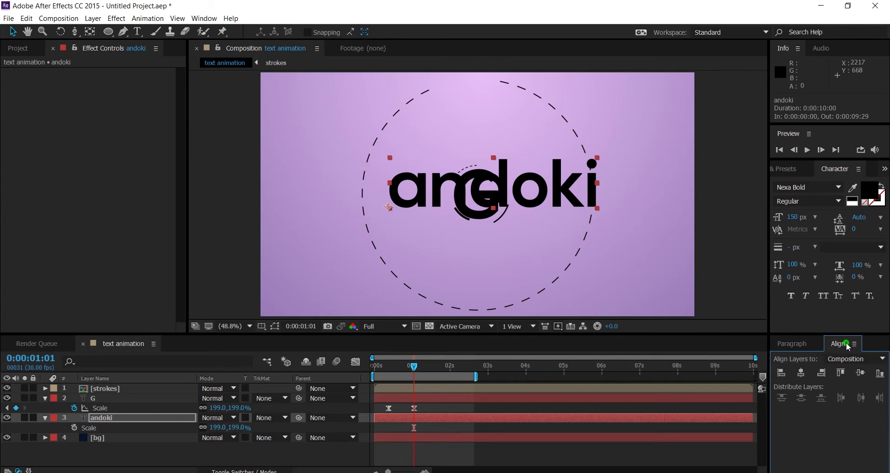
click(801, 373)
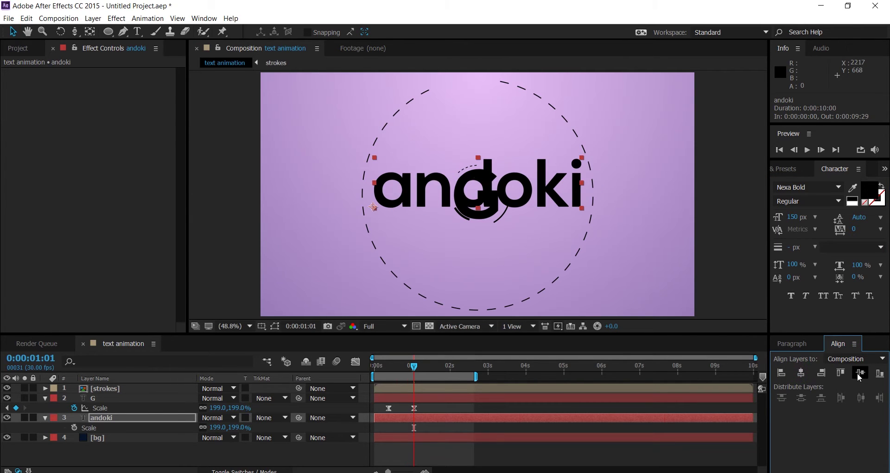
click(859, 374)
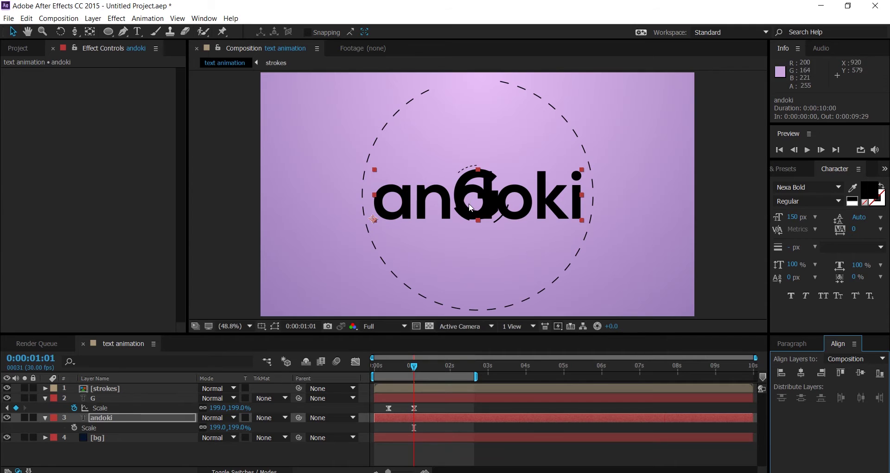
Start a position animation on the G layer with a keyframe at 0:00:01:12
mouse_move(414, 367)
mouse_down()
mouse_move(444, 374)
mouse_move(427, 379)
mouse_up()
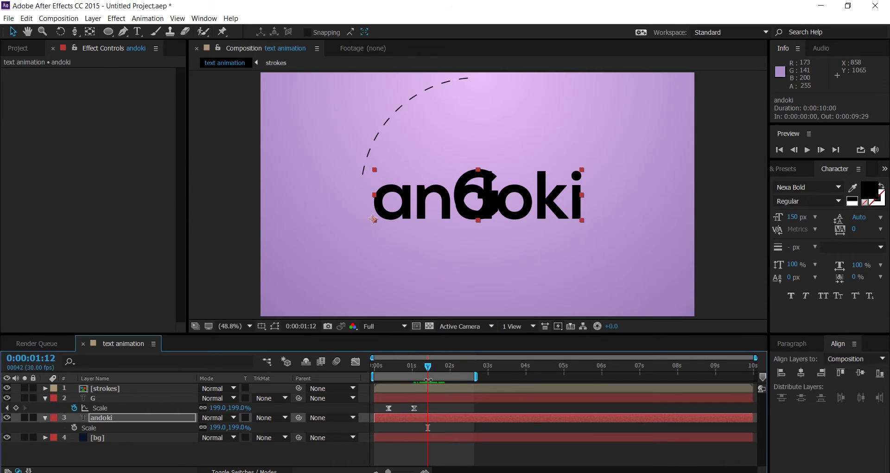
click(116, 401)
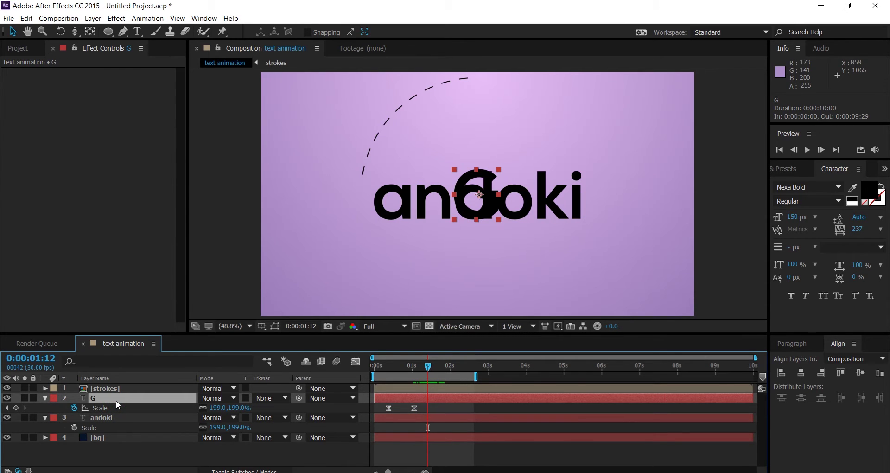
key(shift+p)
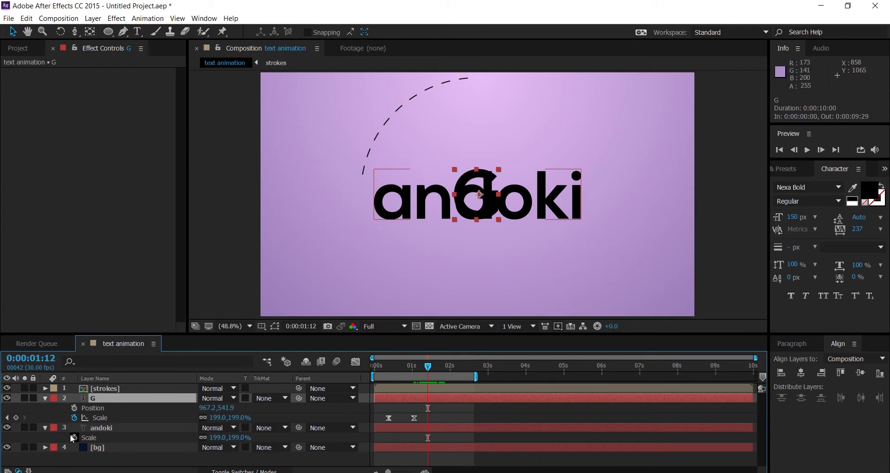
click(74, 408)
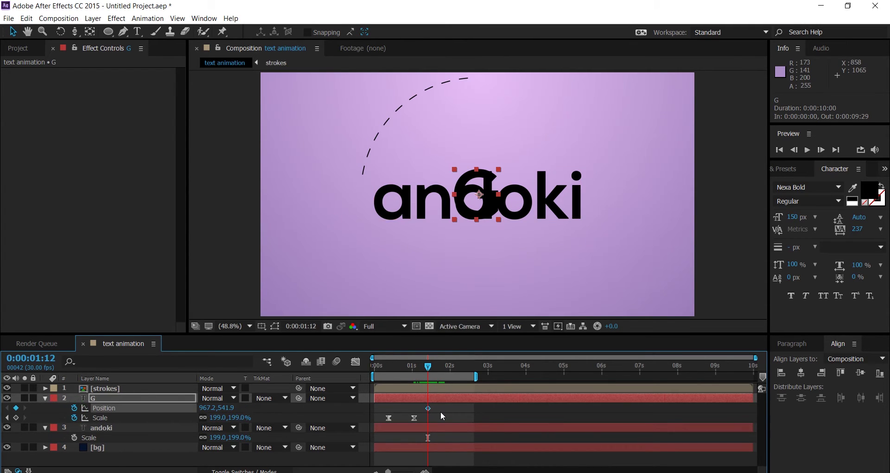
At 0:00:01:29, move the G layer left to an X position of 536.2 to create its second position keyframe
drag(429, 366, 450, 365)
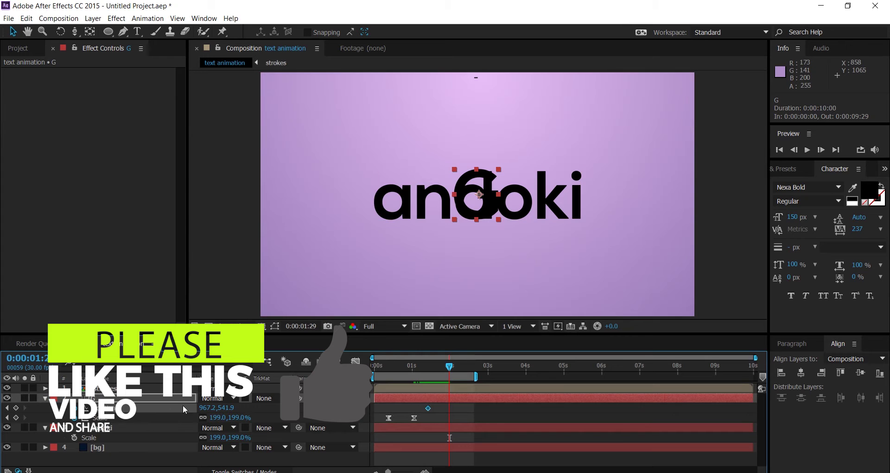
drag(206, 411, 3, 427)
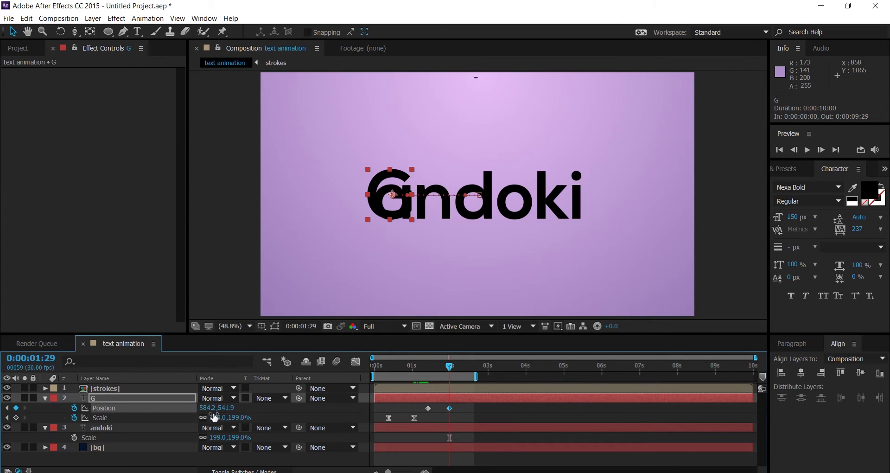
drag(204, 408, 198, 409)
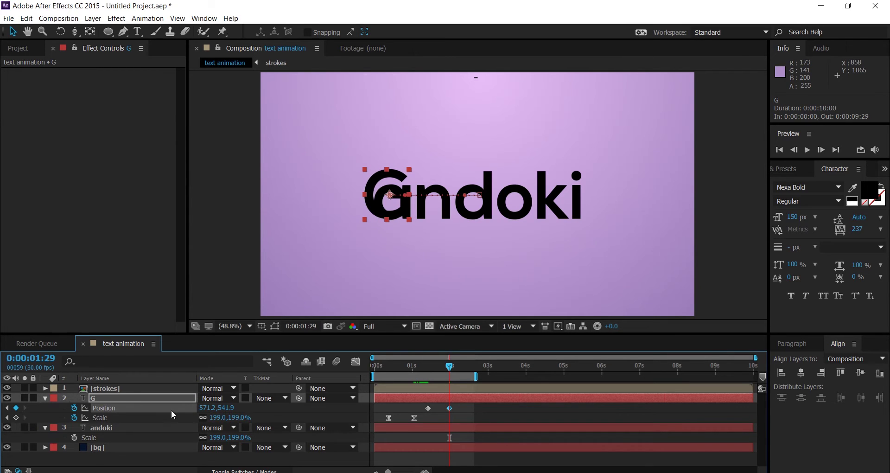
drag(203, 408, 186, 411)
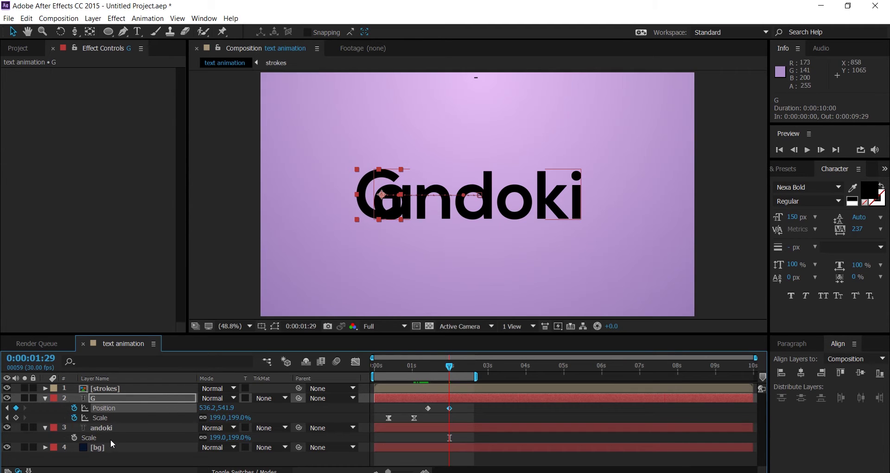
Fit the word together at 0:00:01:29 by setting the G layer's X position to 497.2 and the andoki layer's to 592.0
click(111, 427)
key(p)
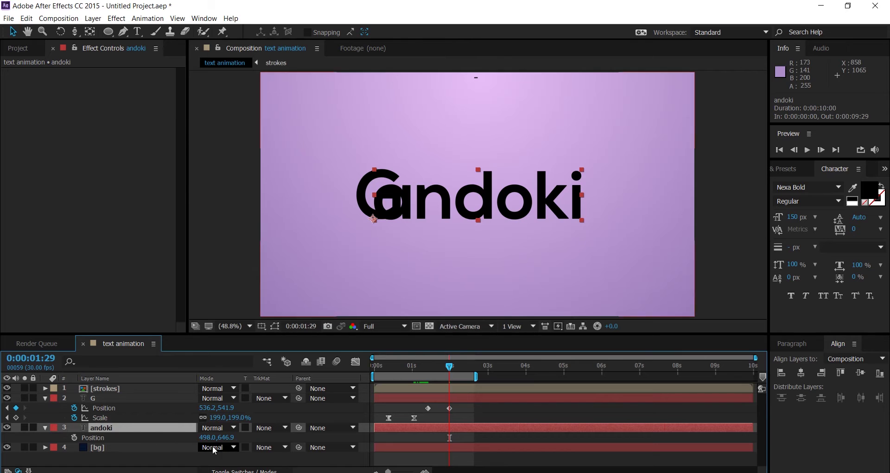
drag(207, 437, 285, 445)
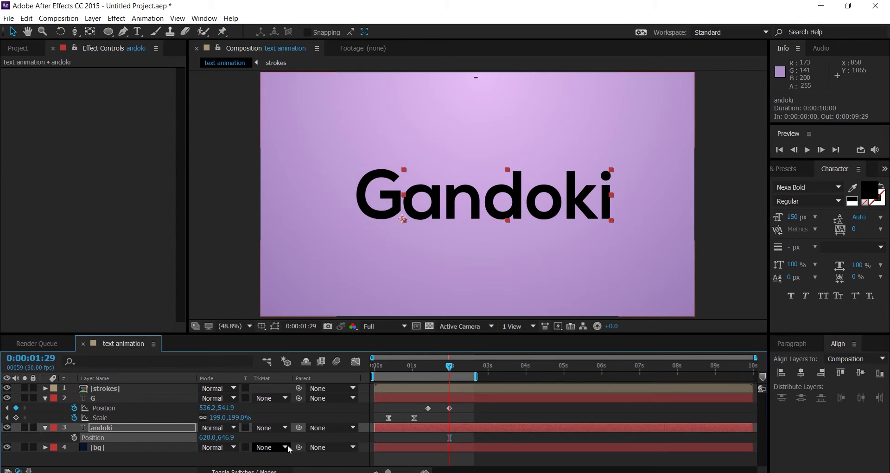
click(109, 397)
drag(203, 408, 187, 415)
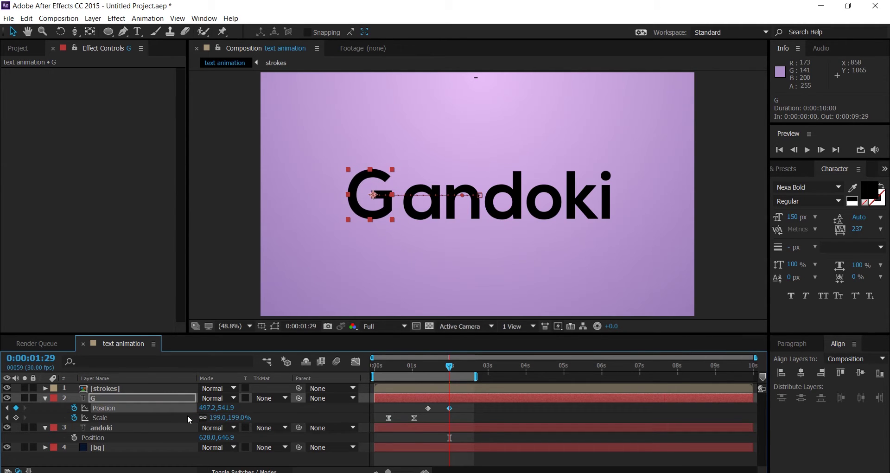
click(112, 428)
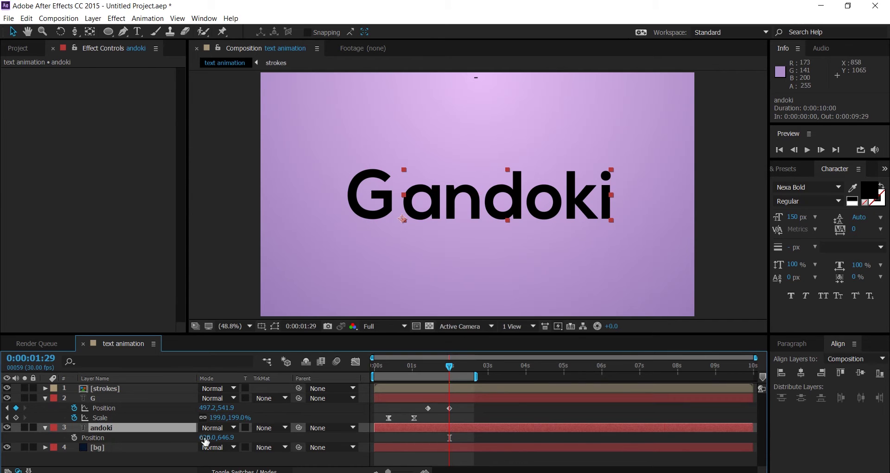
drag(205, 441, 189, 443)
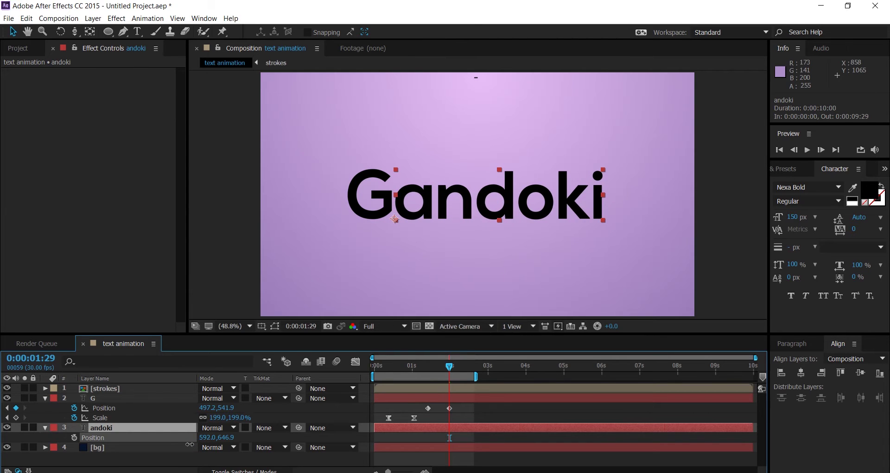
key(Return)
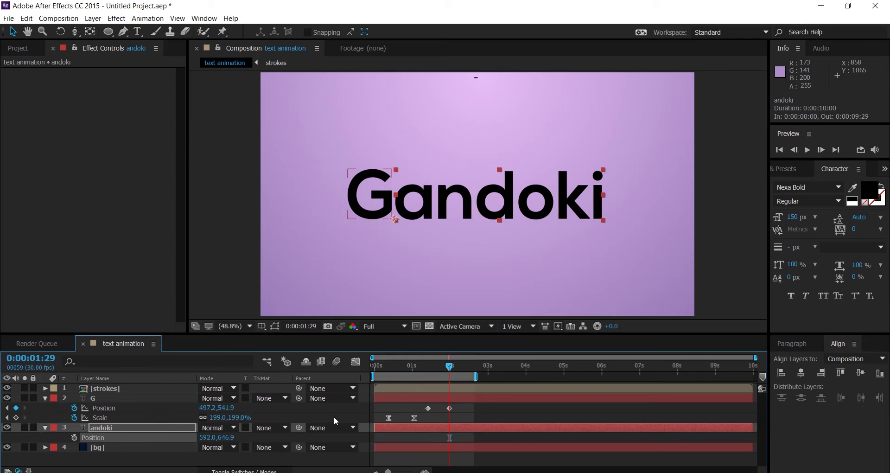
Preview the G slide animation from the start of the composition and collapse the G layer's properties
drag(385, 370, 377, 374)
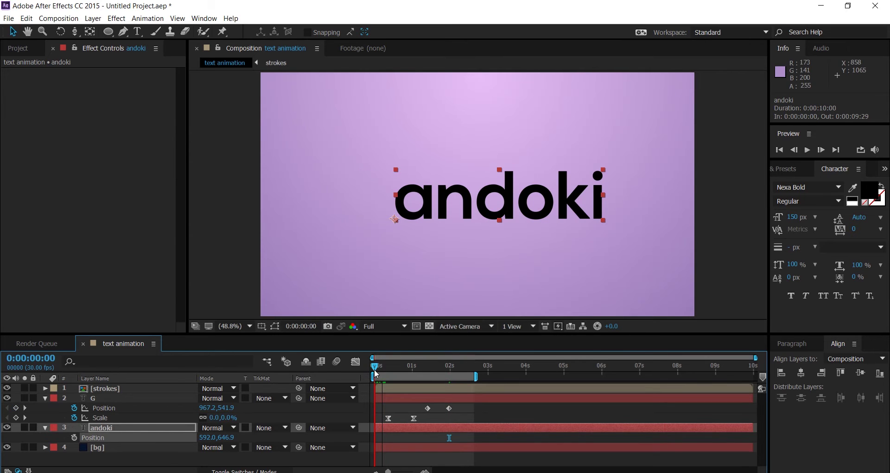
key(space)
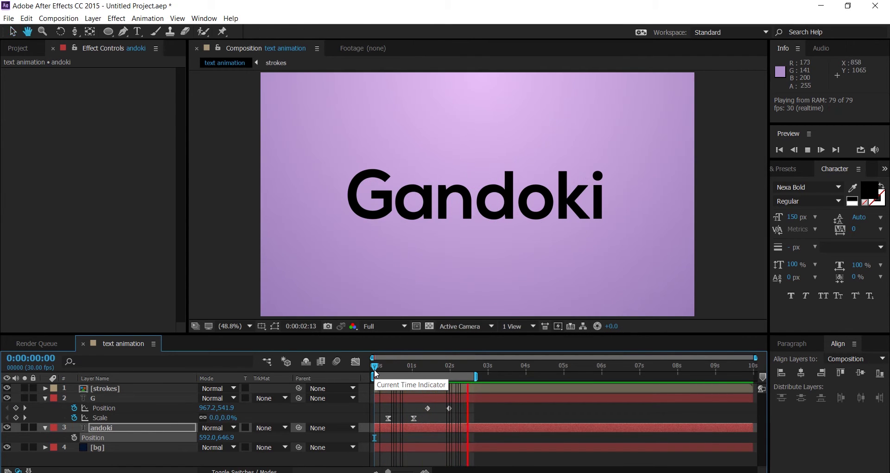
key(space)
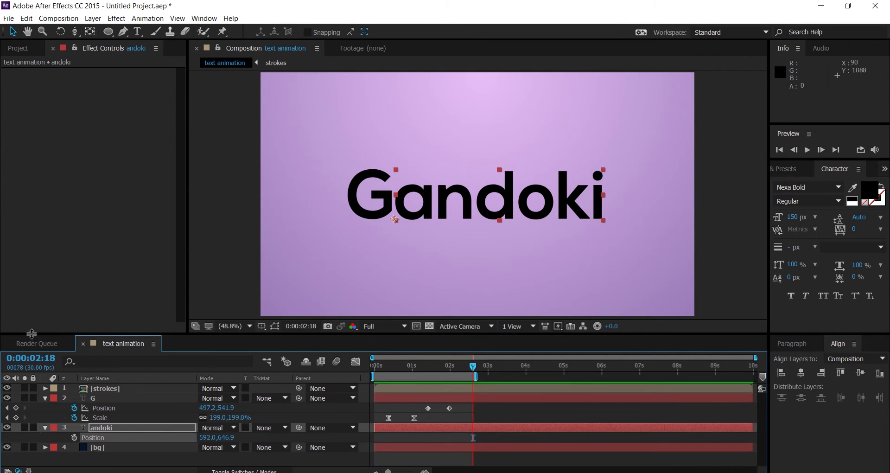
click(45, 398)
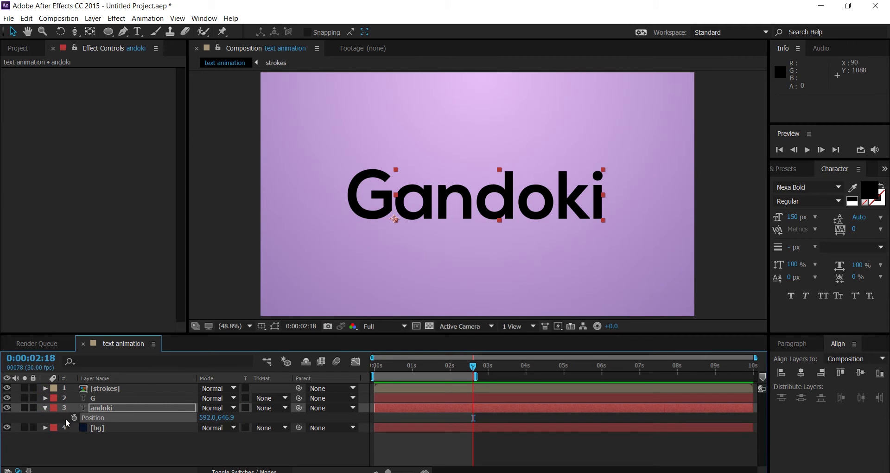
Collapse the andoki layer and set up the Rectangle tool with a solid red fill and no stroke
click(44, 408)
click(65, 438)
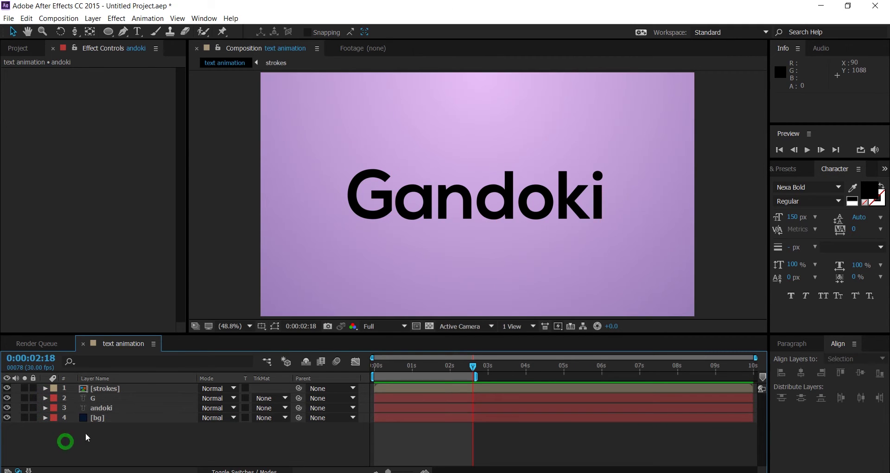
click(56, 441)
drag(109, 34, 158, 33)
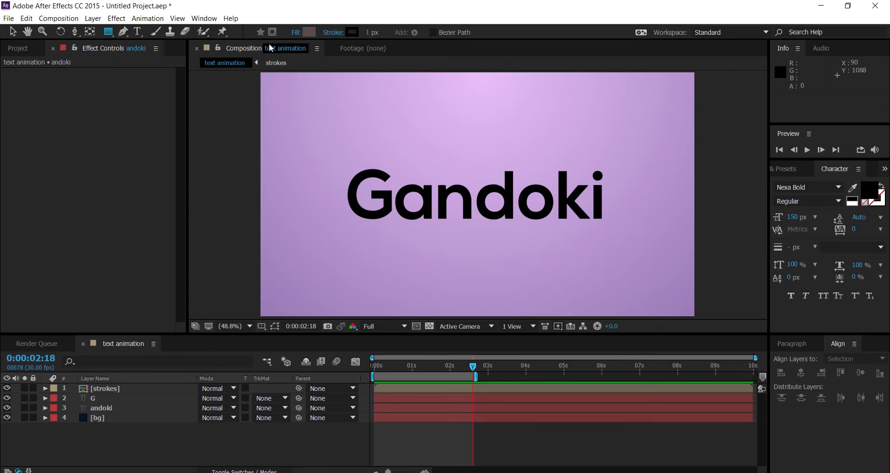
click(297, 34)
click(401, 212)
click(426, 278)
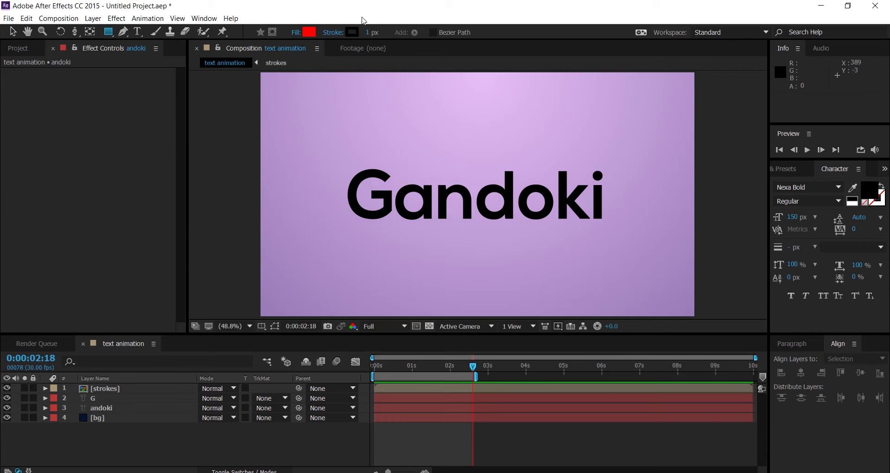
click(339, 34)
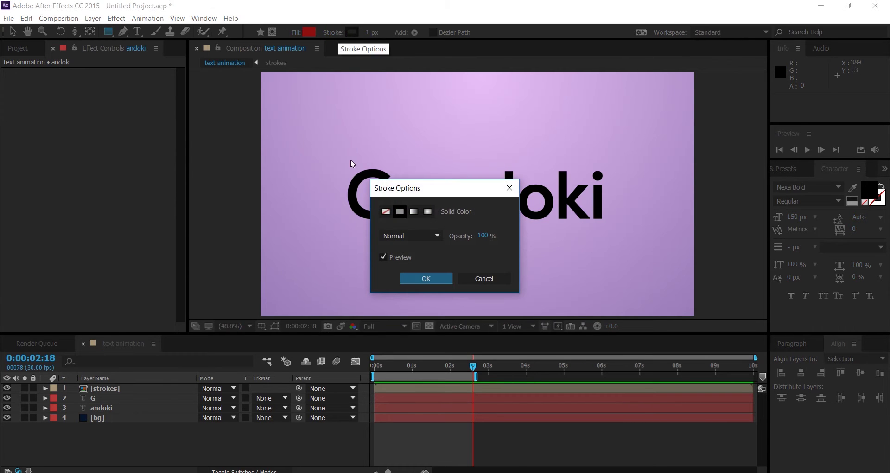
click(386, 213)
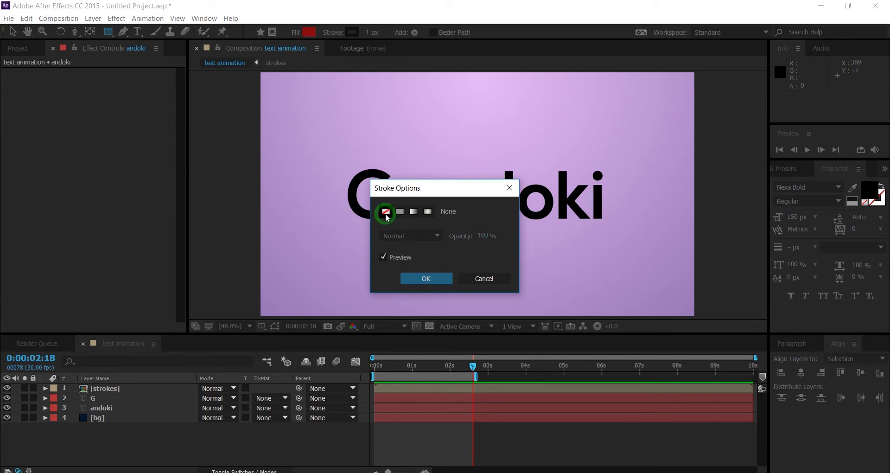
click(424, 278)
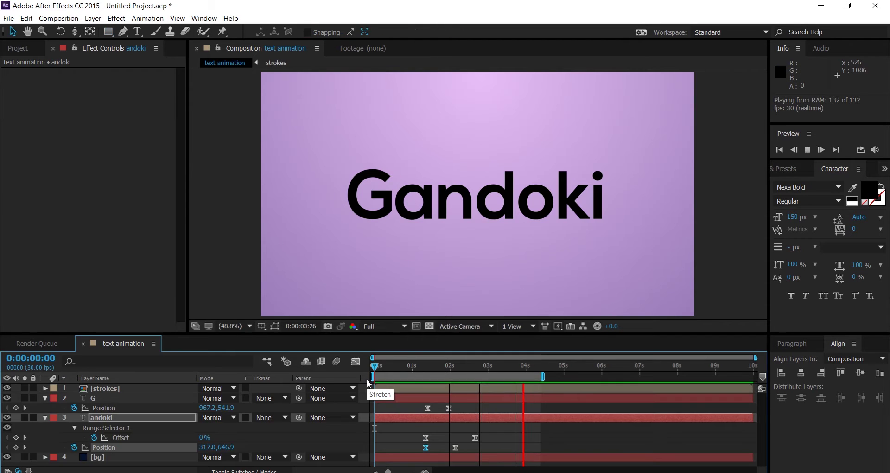
Play through the G and andoki text animation, stop the preview and deselect the andoki layer
key(space)
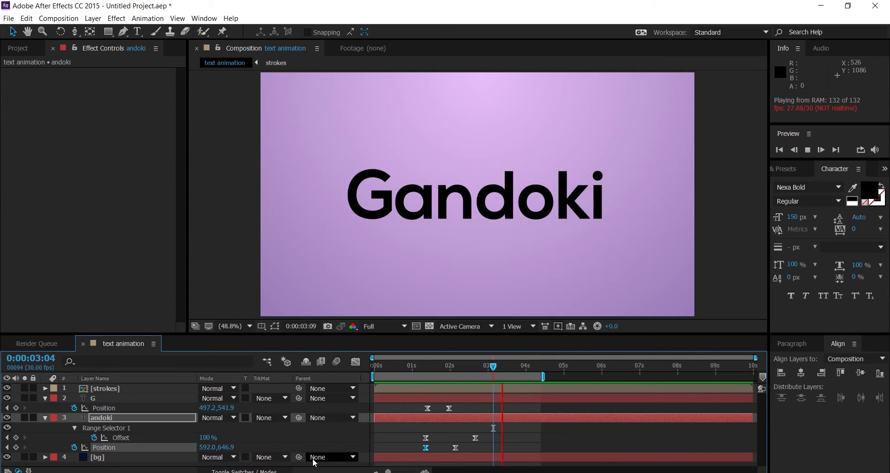
key(space)
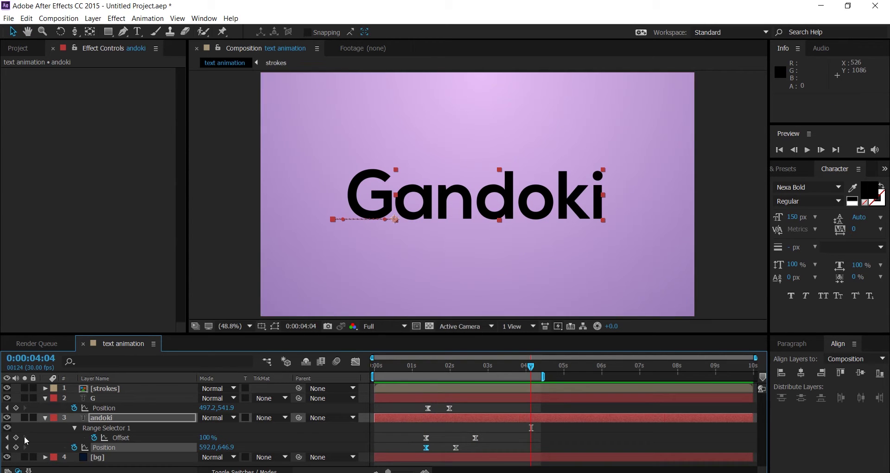
click(39, 433)
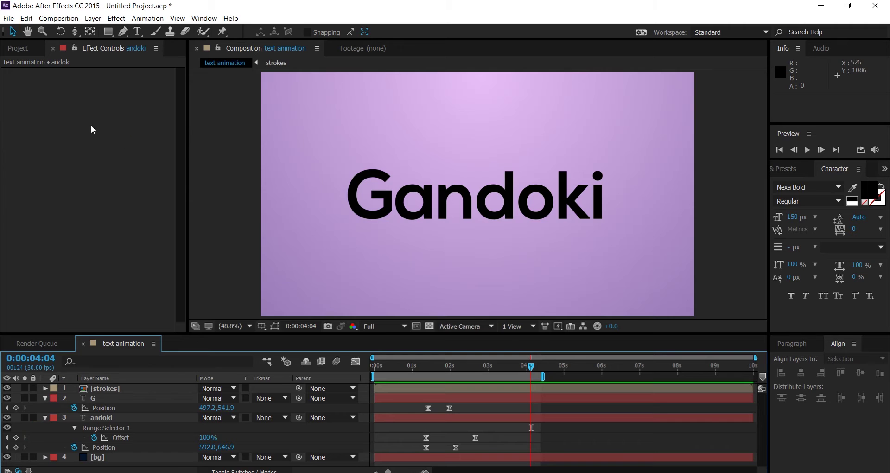
At 0:00:02:23, draw a red rectangle about 980 by 375 px covering the andoki text beside the G
click(390, 370)
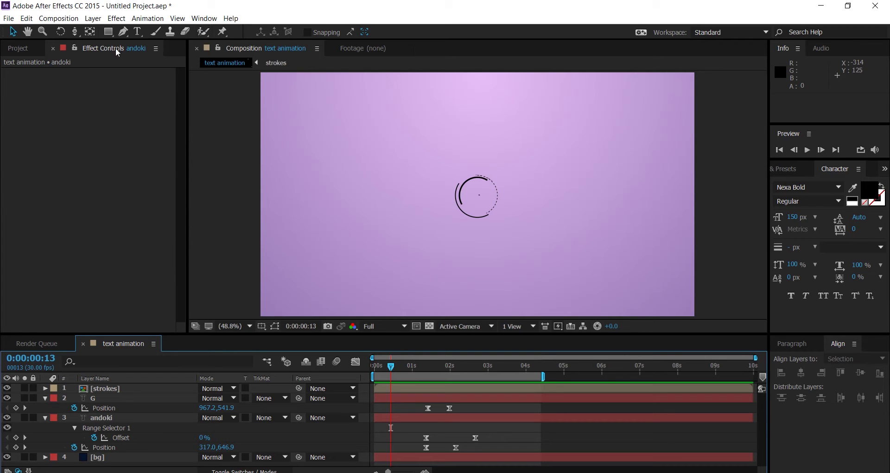
click(113, 32)
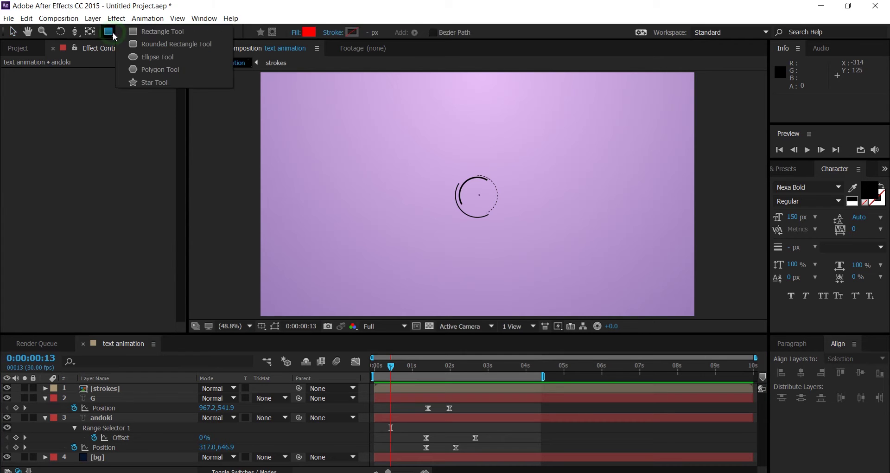
click(155, 35)
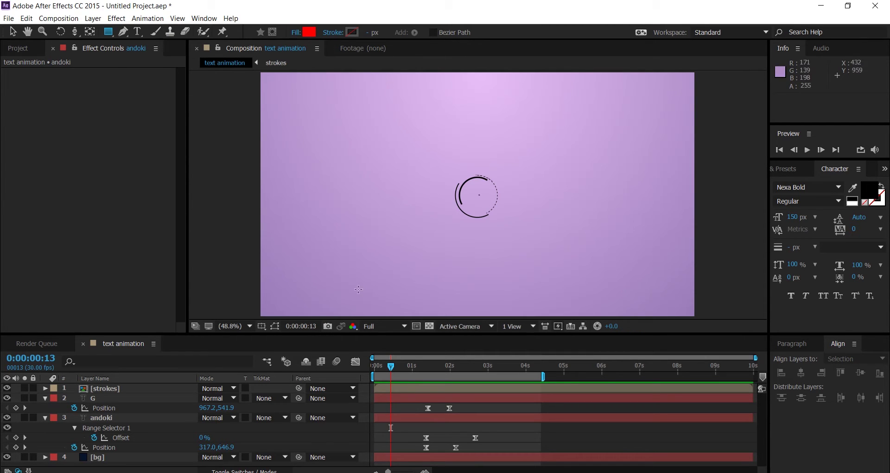
click(479, 367)
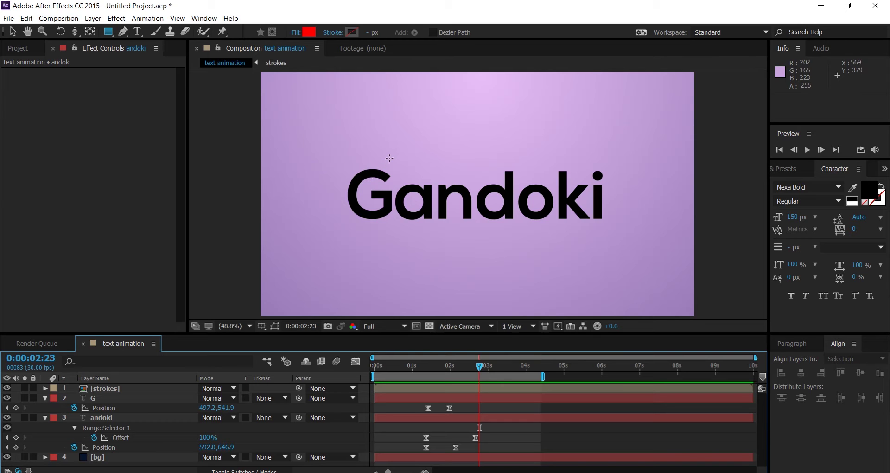
mouse_move(392, 158)
mouse_down()
mouse_move(435, 206)
mouse_move(491, 234)
mouse_move(614, 244)
mouse_up()
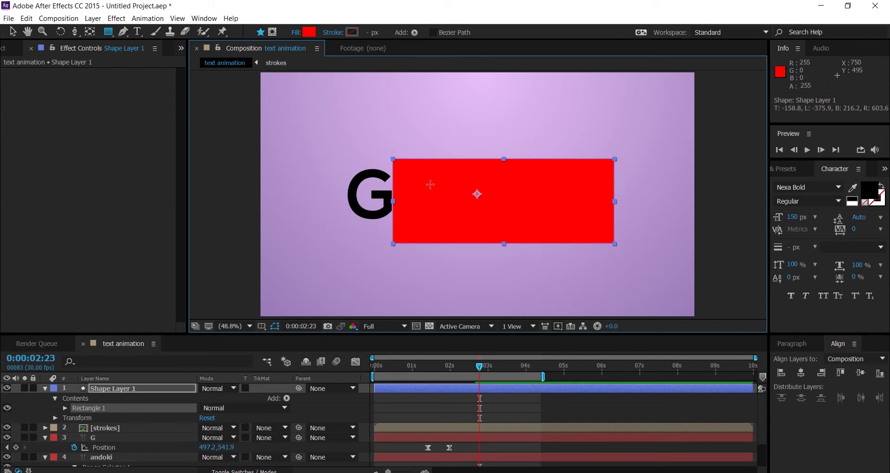
Rename the new rectangle shape layer as mask text
click(13, 32)
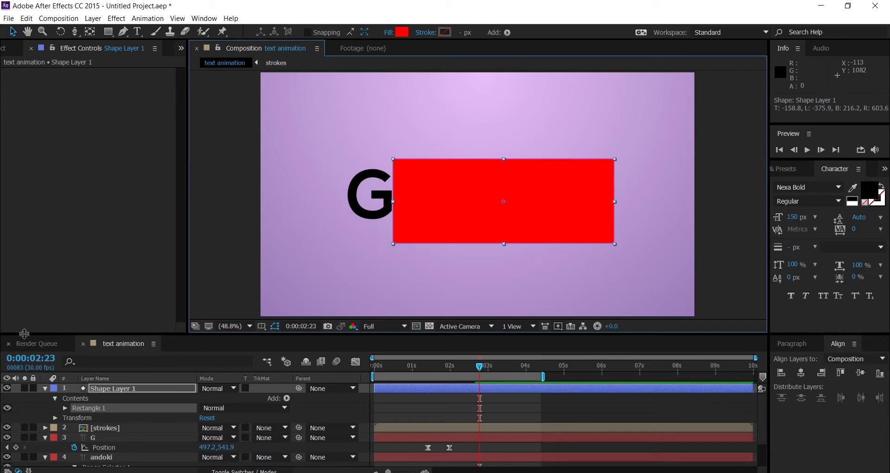
click(122, 391)
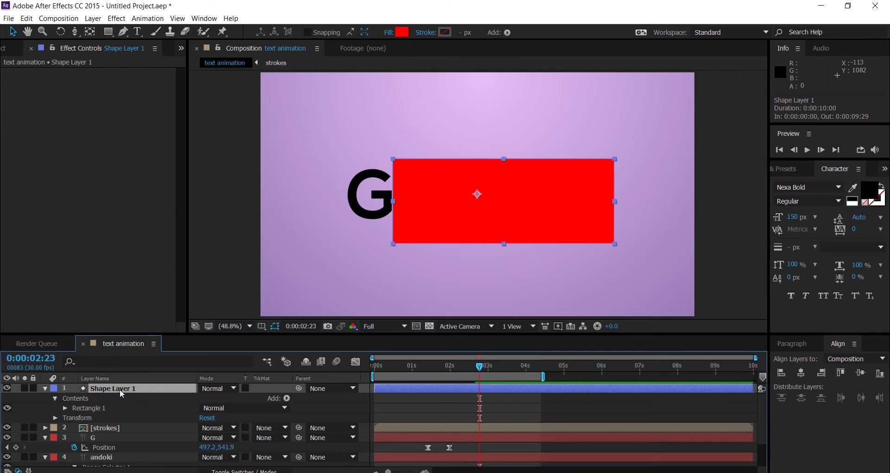
key(Return)
text(mask text)
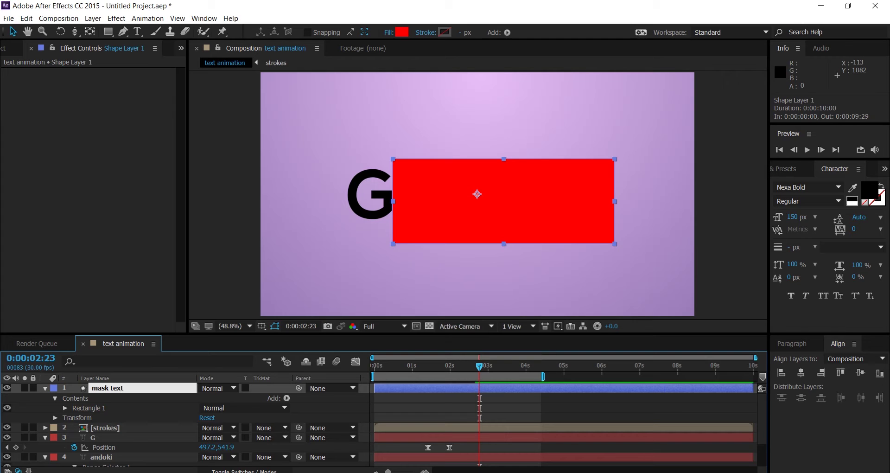
key(Return)
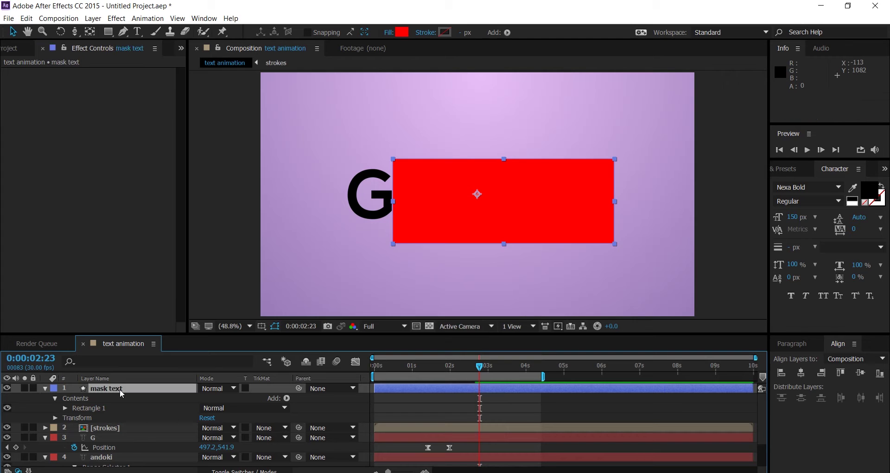
Move the mask text layer directly above the andoki layer and collapse both layers' properties
click(44, 389)
drag(104, 393, 88, 422)
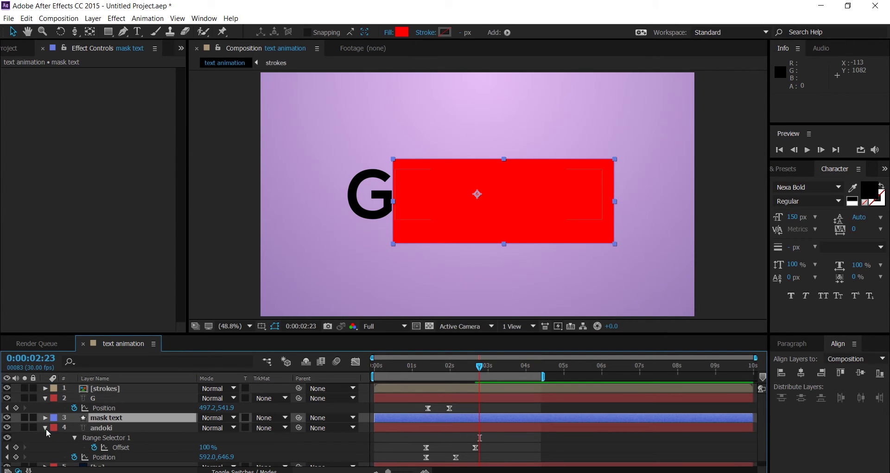
click(46, 429)
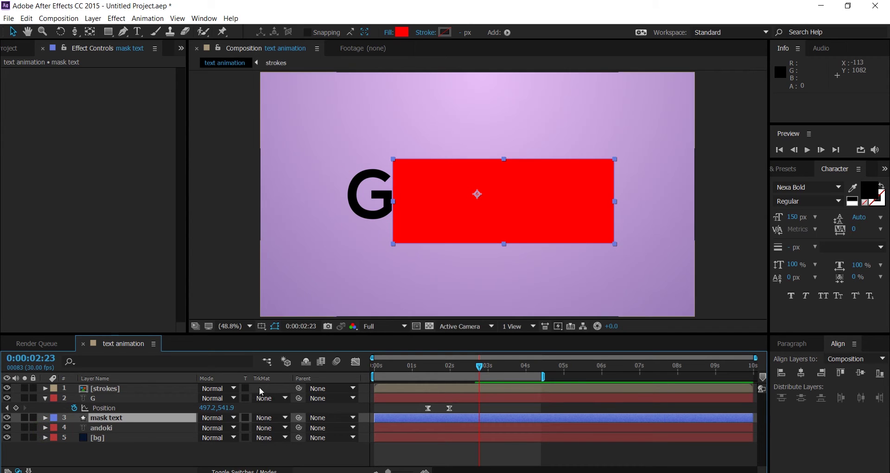
Set the andoki layer's track matte to Alpha Matte "mask text"
click(283, 418)
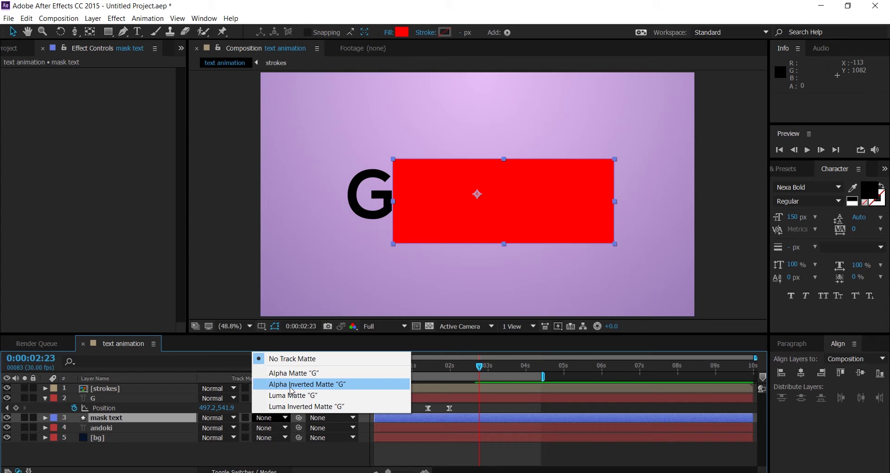
click(106, 432)
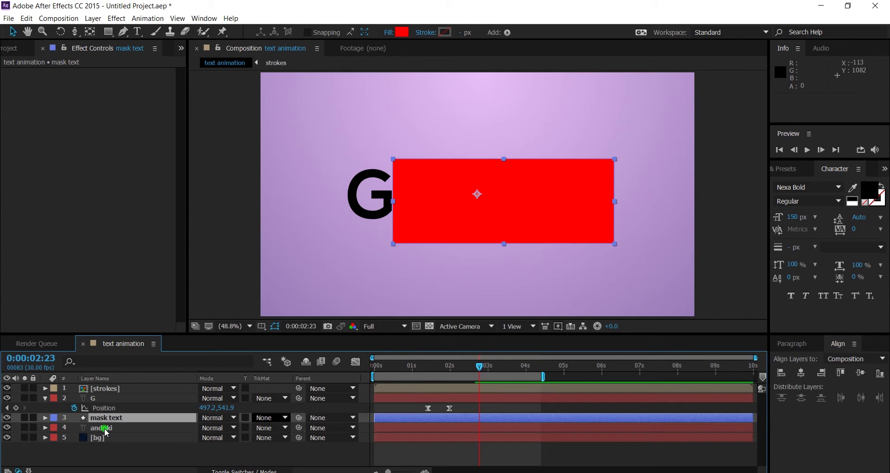
click(116, 428)
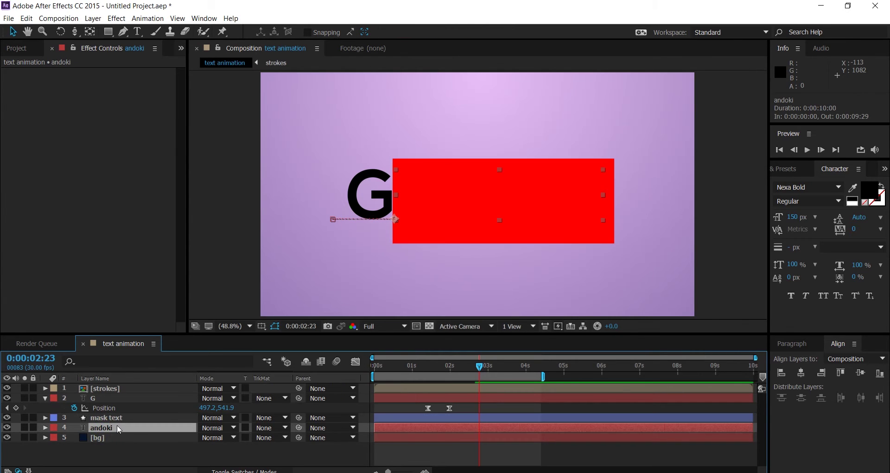
click(283, 427)
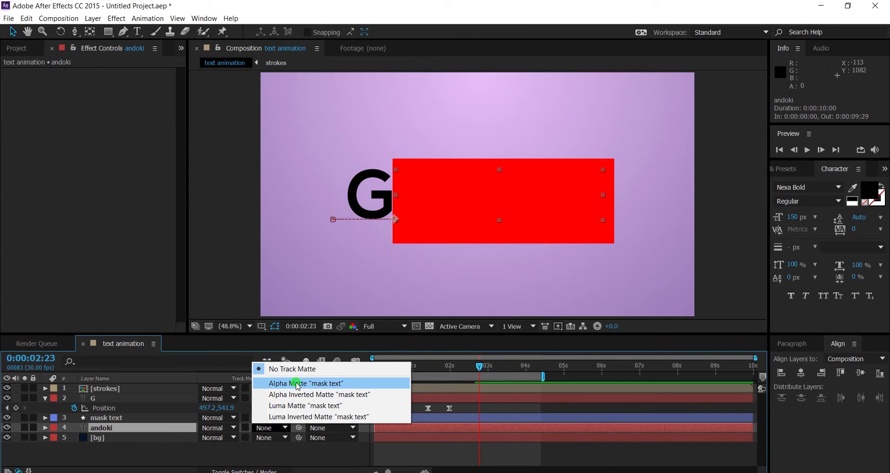
click(295, 383)
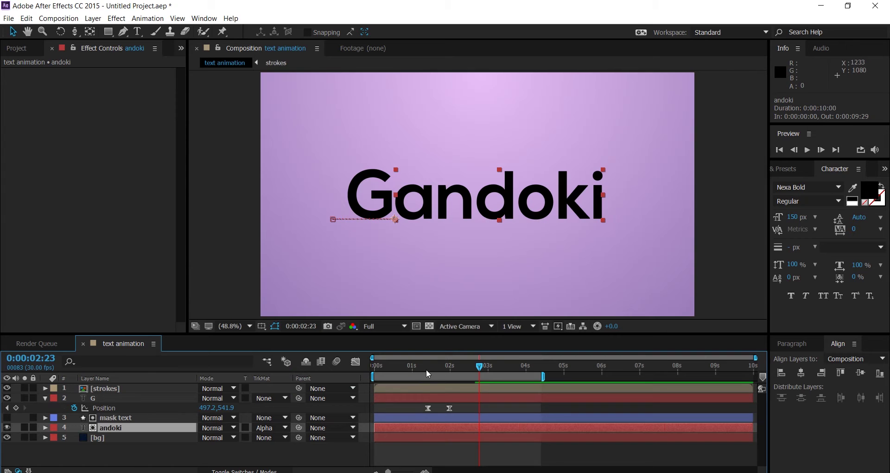
Preview the matted text animation from 0:00:00:22
drag(423, 369, 410, 389)
key(space)
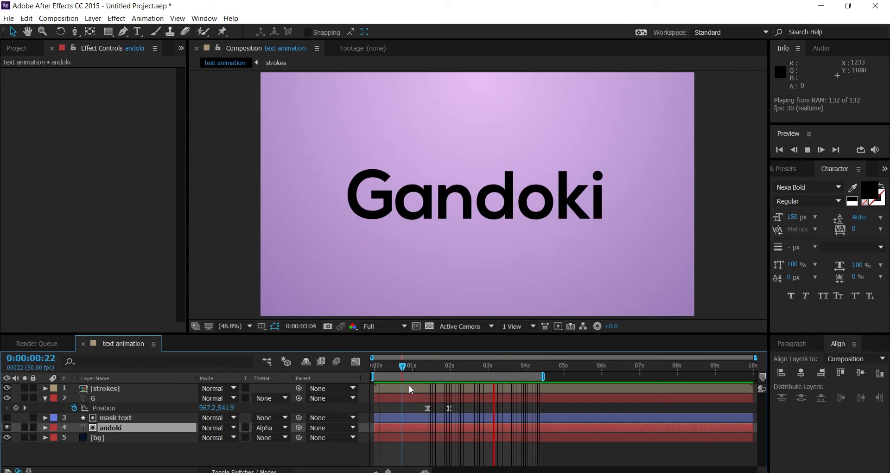
key(space)
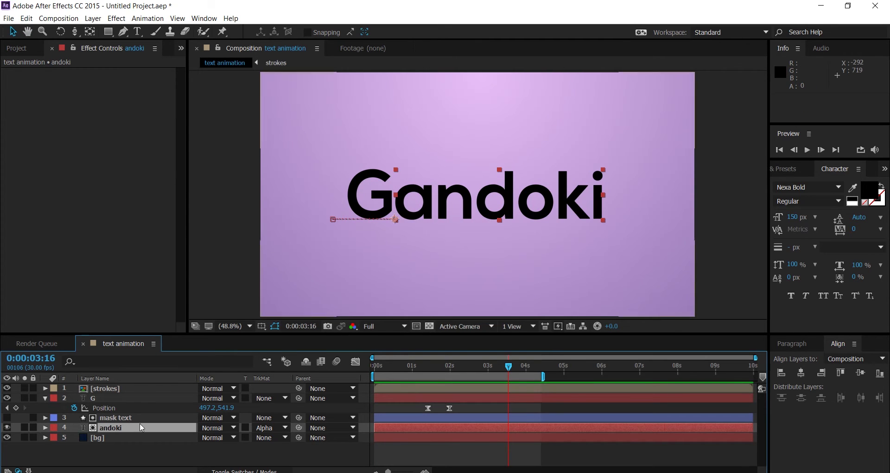
Animate the mask text layer's position with keyframes of 960.0, 540.0 at 0:00:02:01 and 1426.0, 540.0 at 0:00:01:13
drag(384, 365, 434, 383)
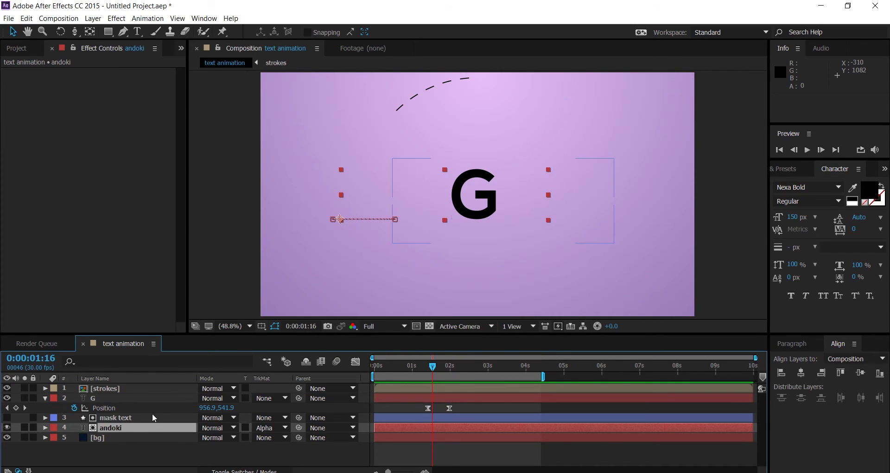
click(116, 417)
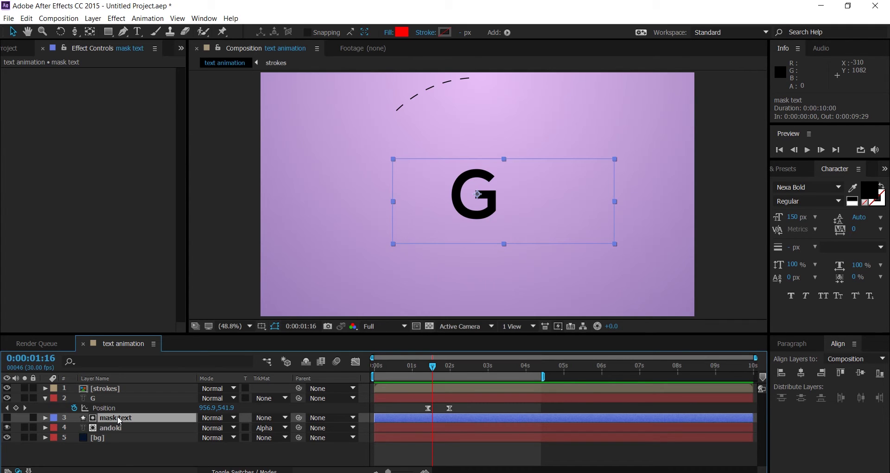
key(p)
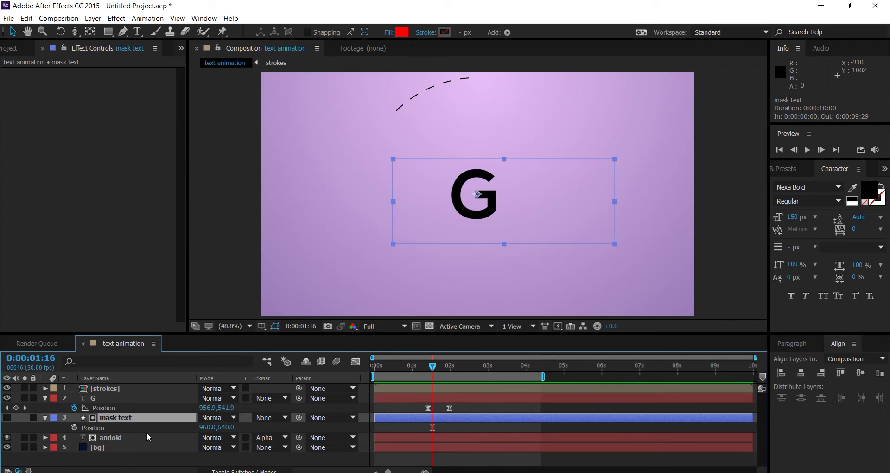
drag(438, 368, 451, 370)
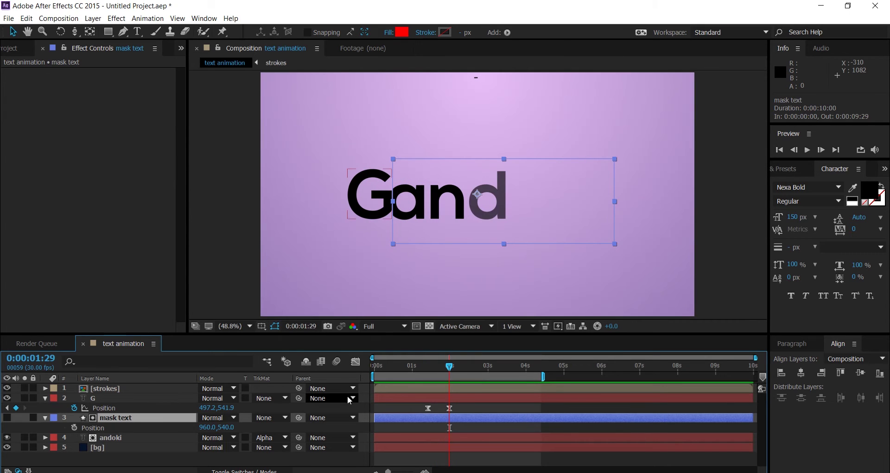
click(453, 366)
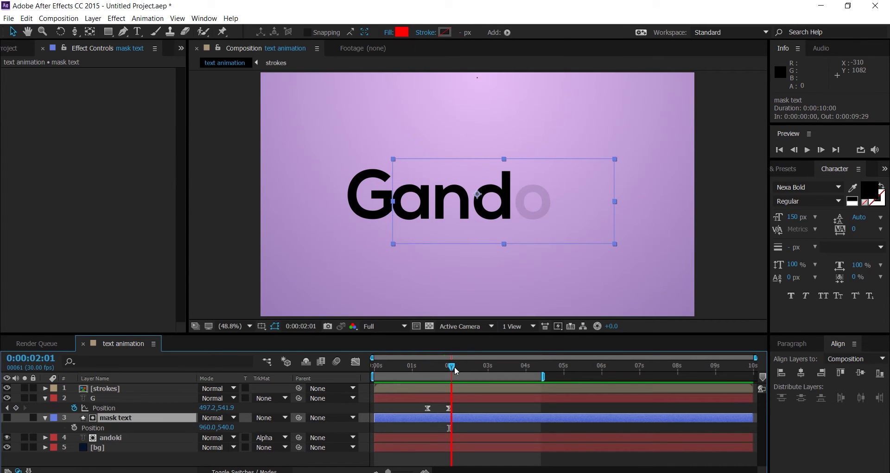
click(74, 427)
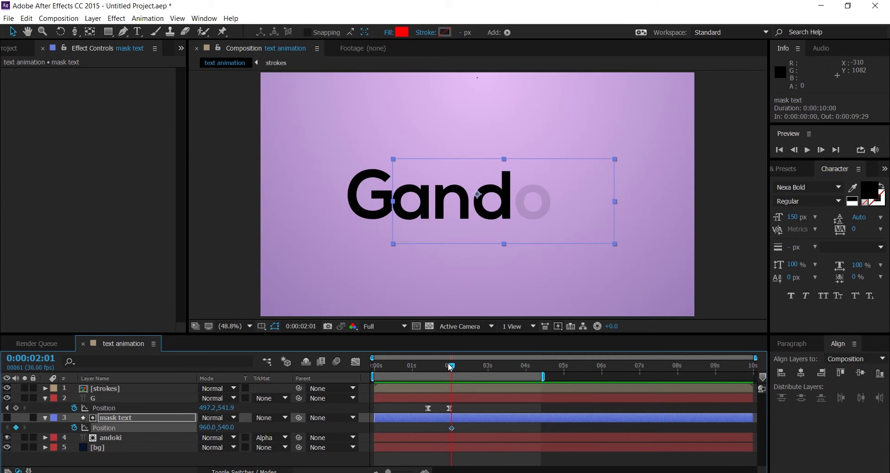
drag(454, 369, 429, 370)
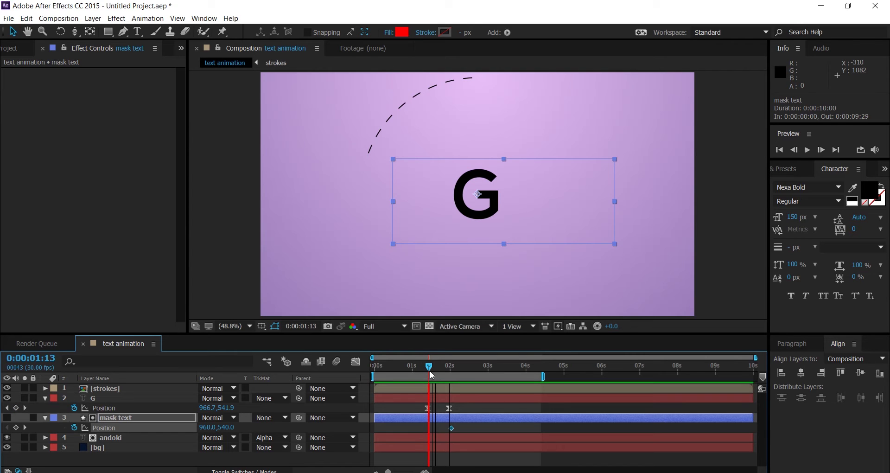
drag(204, 430, 470, 423)
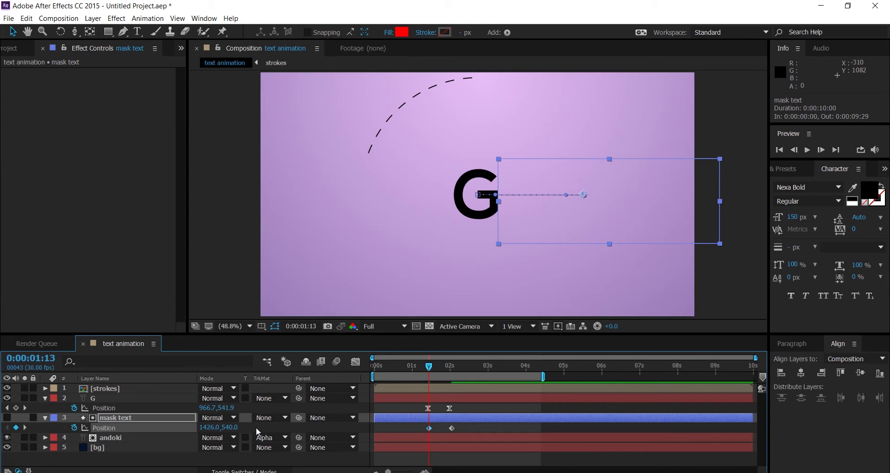
Apply Easy Ease to both position keyframes of the mask text layer
click(474, 428)
drag(445, 430, 418, 433)
right_click(450, 425)
mouse_move(460, 427)
click(297, 350)
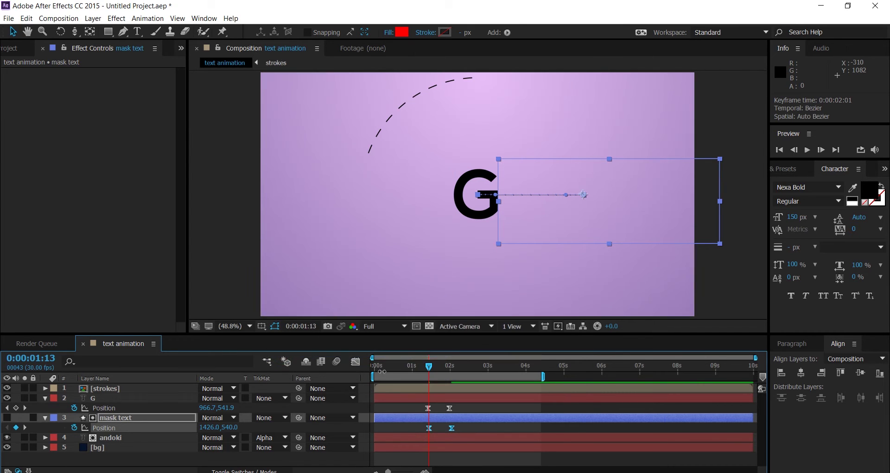
Preview the eased text reveal from 0:00:00:00
click(376, 367)
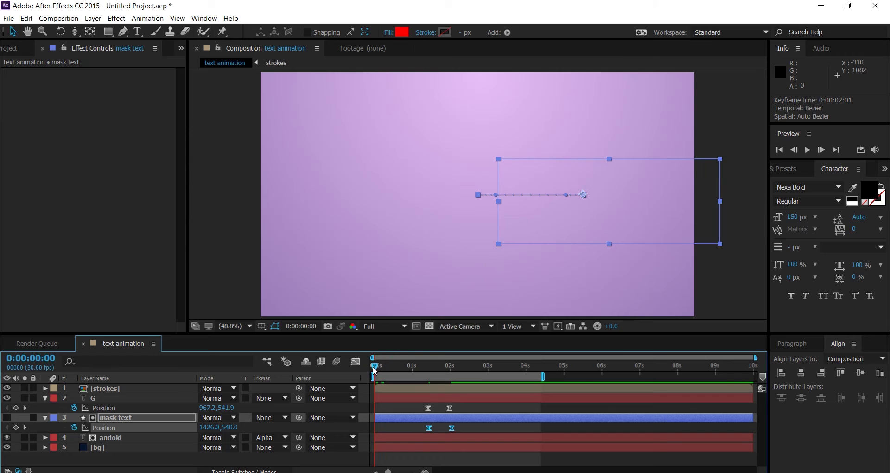
key(space)
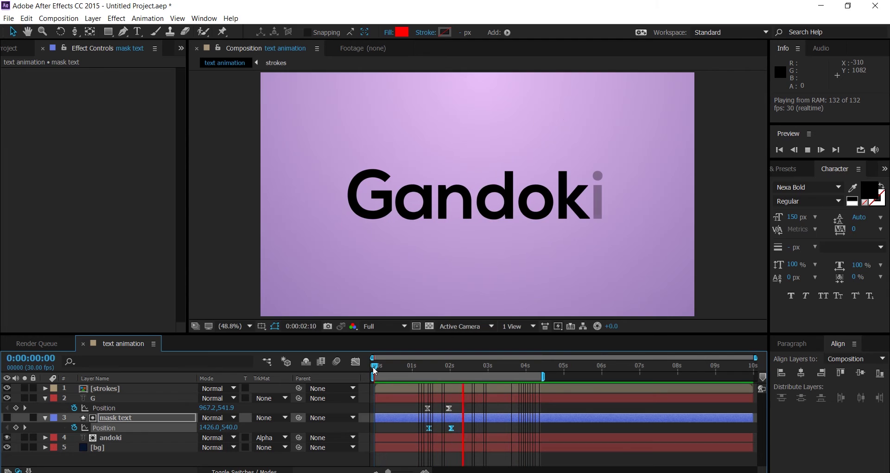
key(space)
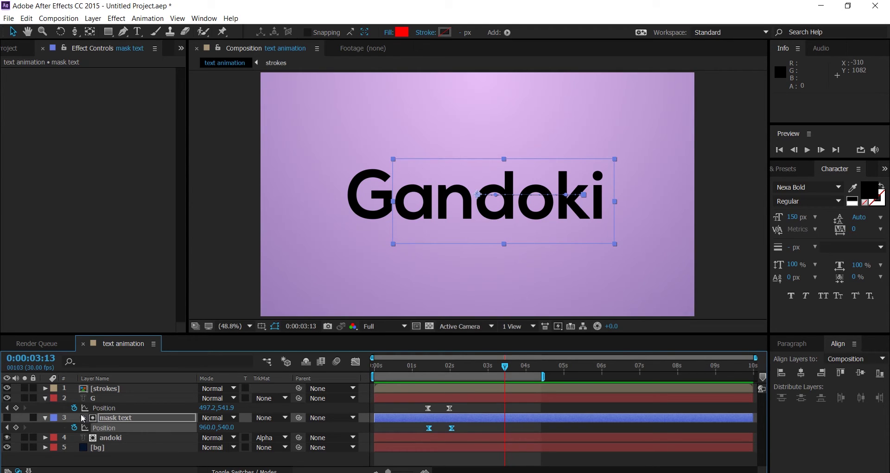
Collapse the layer properties and pre-compose the G, mask text and andoki layers into a composition named "title"
click(45, 398)
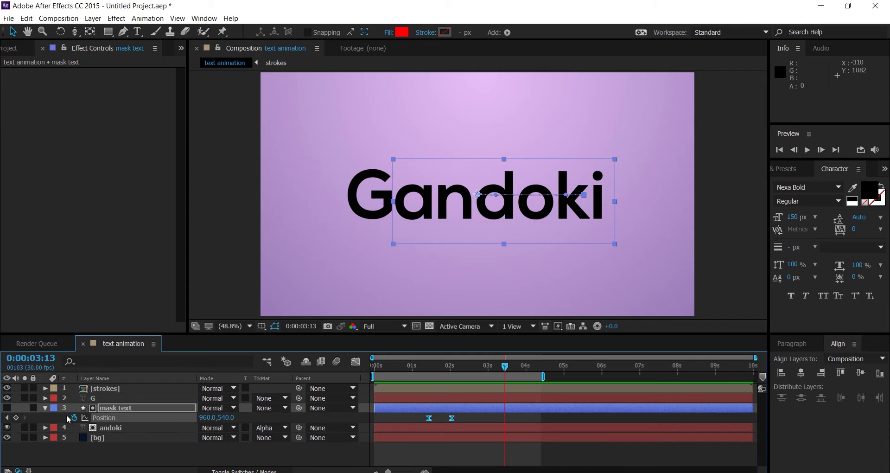
click(45, 408)
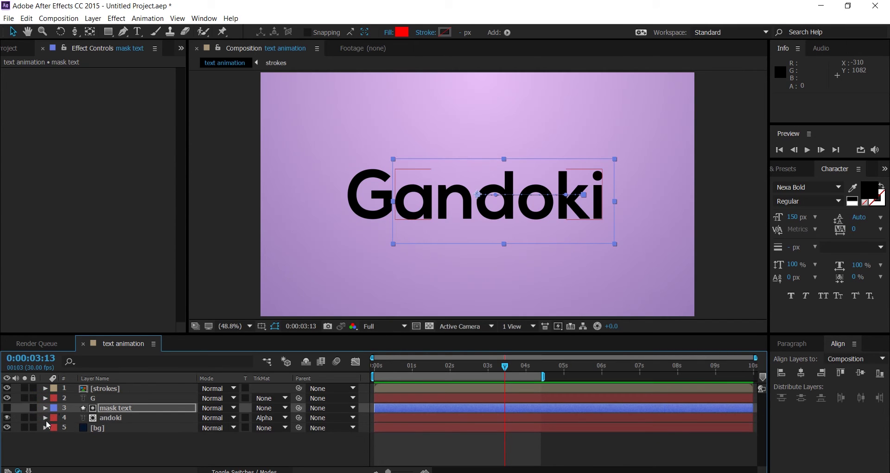
click(105, 418)
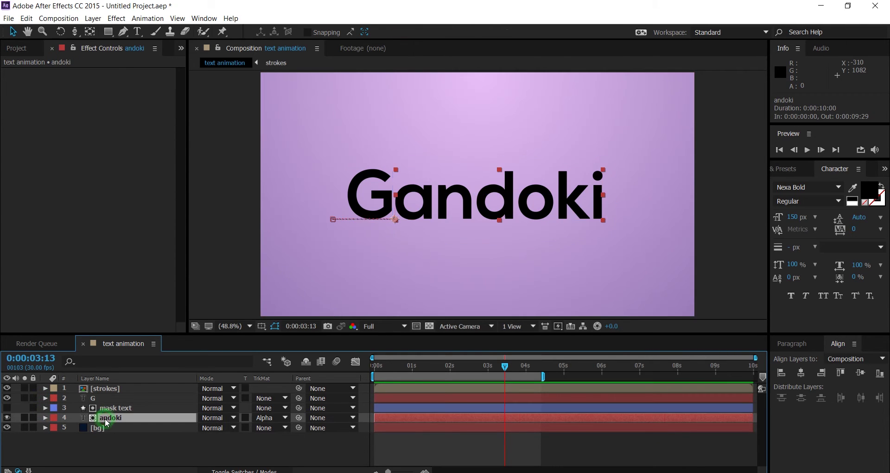
shift+click(104, 398)
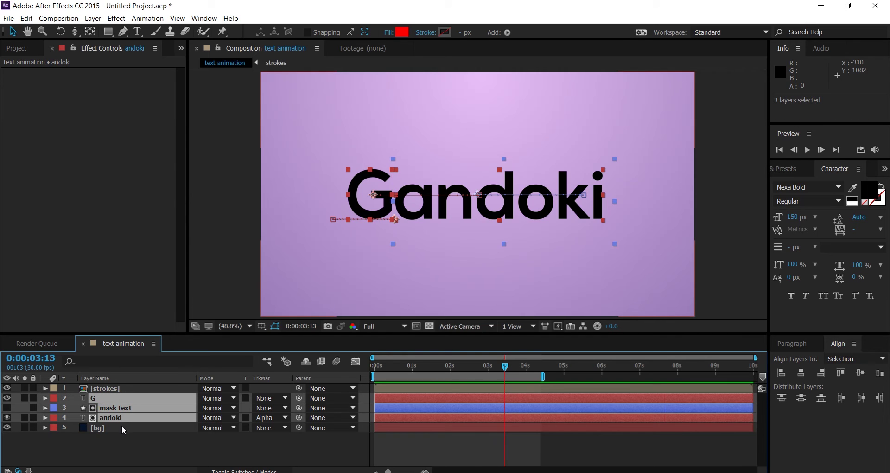
key(ctrl+shift+c)
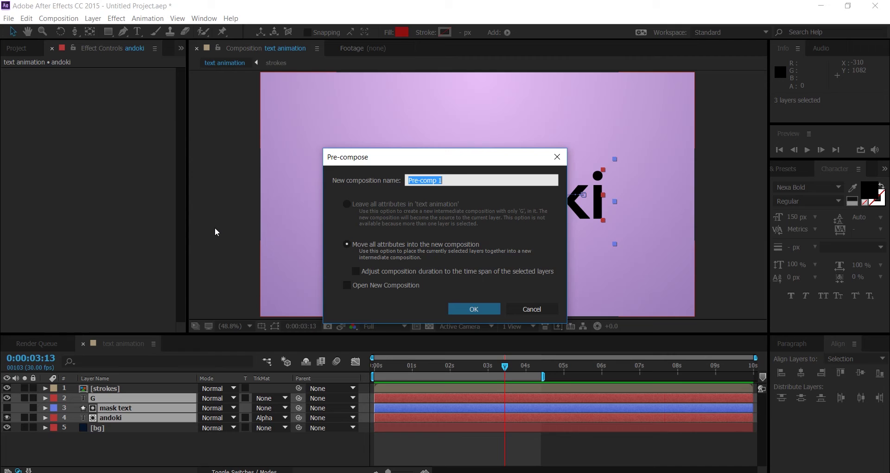
text(title)
key(Return)
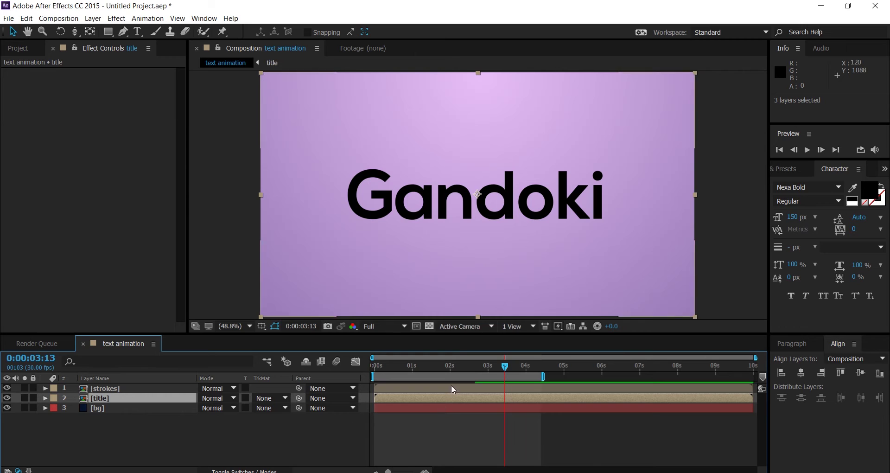
Preview the animation with the pre-composed title from the start
drag(413, 366, 374, 365)
key(space)
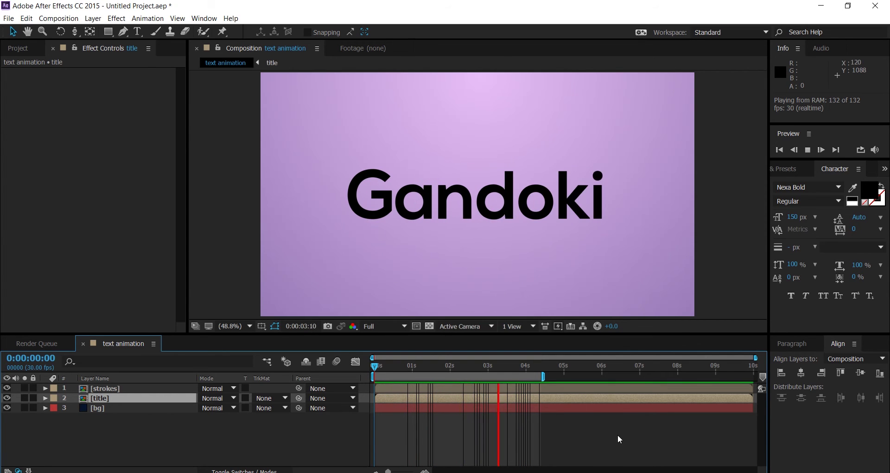
key(space)
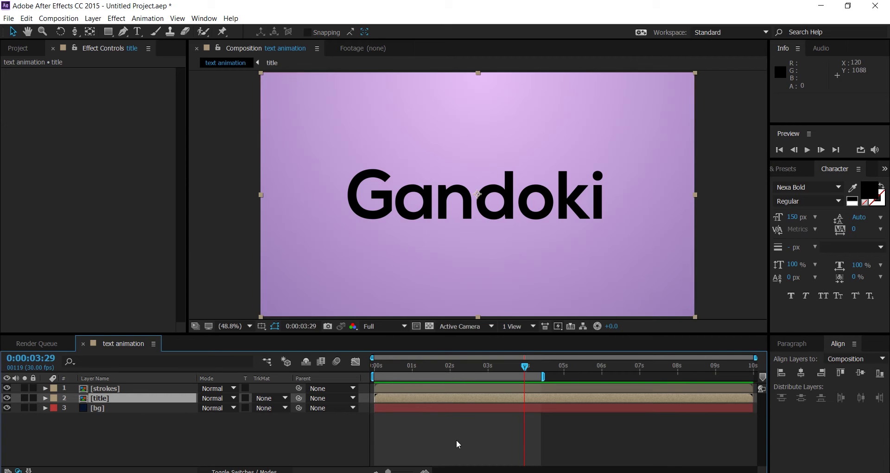
Move the current time to 0:00:02:22 and extend the end of the work area to about 5 seconds
mouse_move(383, 366)
mouse_down()
mouse_move(376, 366)
mouse_move(472, 368)
mouse_up()
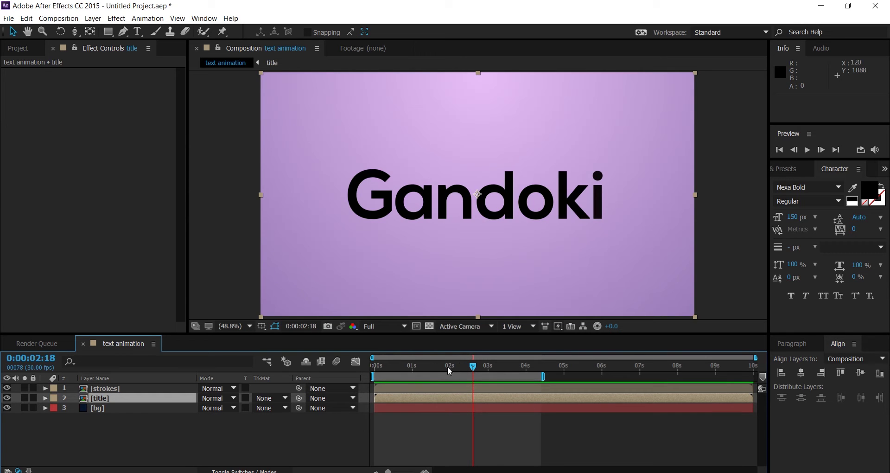
mouse_move(475, 366)
mouse_down()
mouse_move(483, 366)
mouse_move(454, 368)
mouse_move(481, 363)
mouse_up()
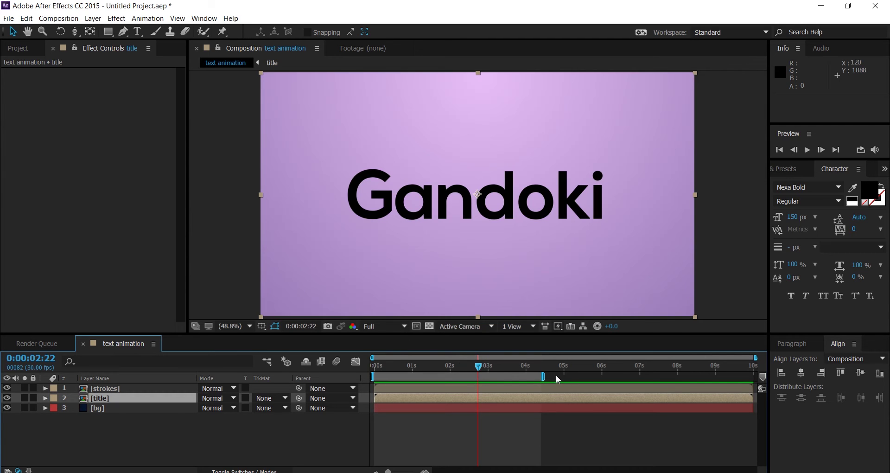
drag(544, 376, 560, 375)
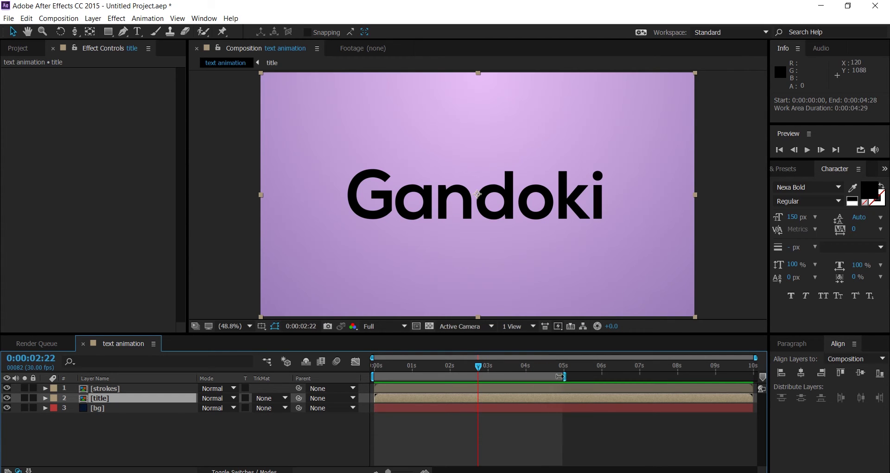
Animate the title layer's scale with keyframes of 100% at 0:00:02:22 and 75% at 0:00:04:29
click(119, 397)
key(s)
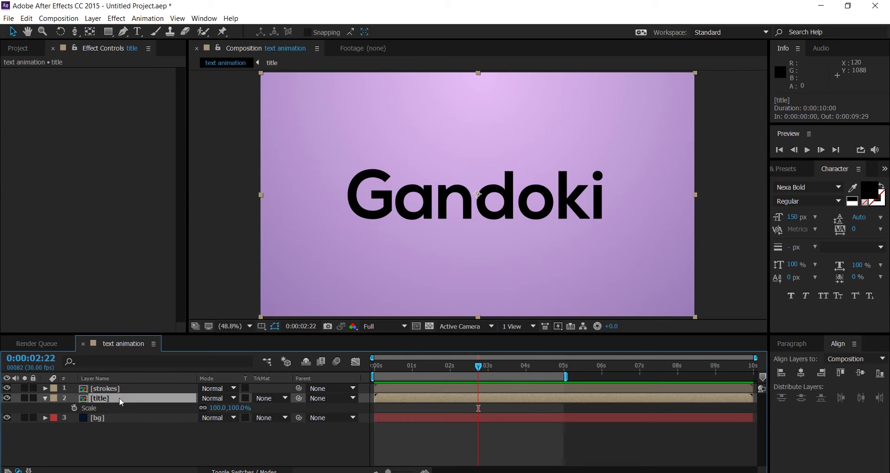
click(75, 406)
click(562, 366)
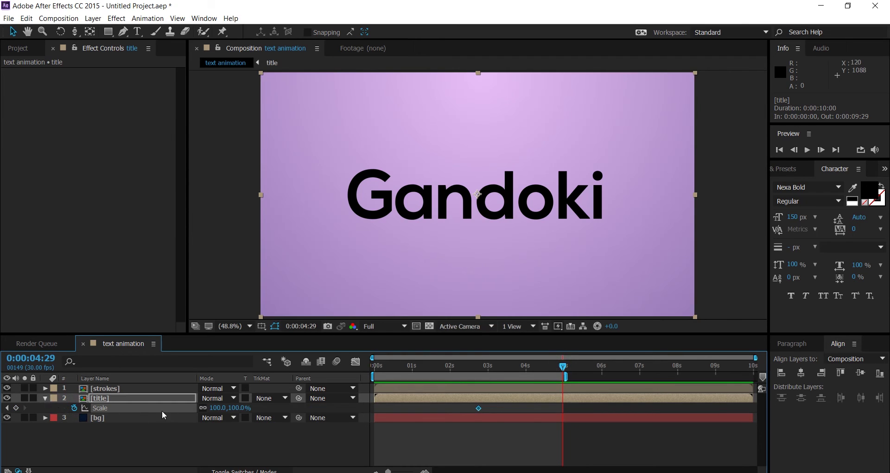
click(216, 408)
text(80)
key(Return)
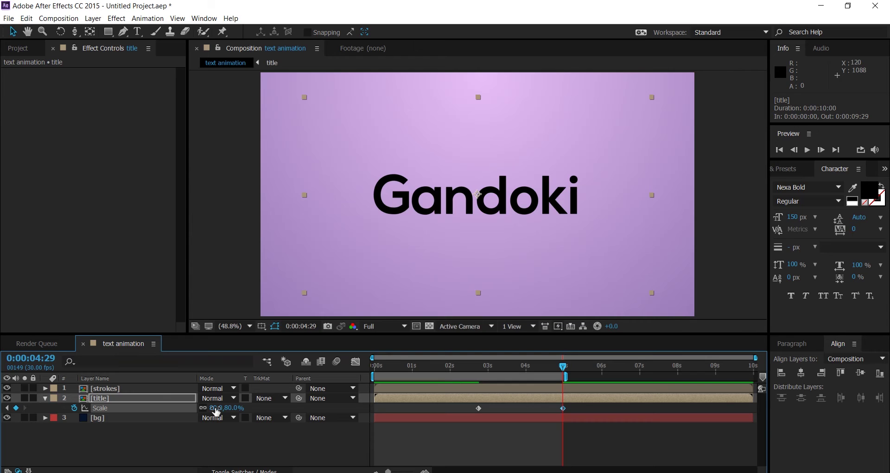
click(215, 407)
key(Return)
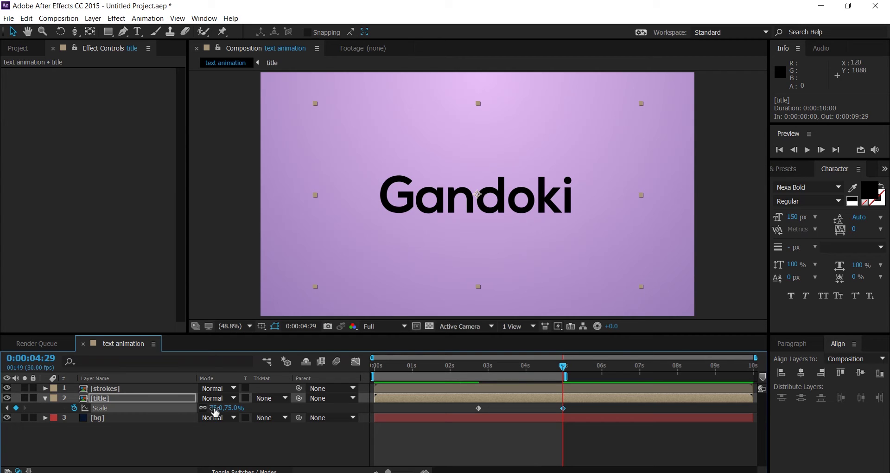
Apply Easy Ease to both scale keyframes of the title layer
drag(435, 409, 578, 405)
right_click(563, 408)
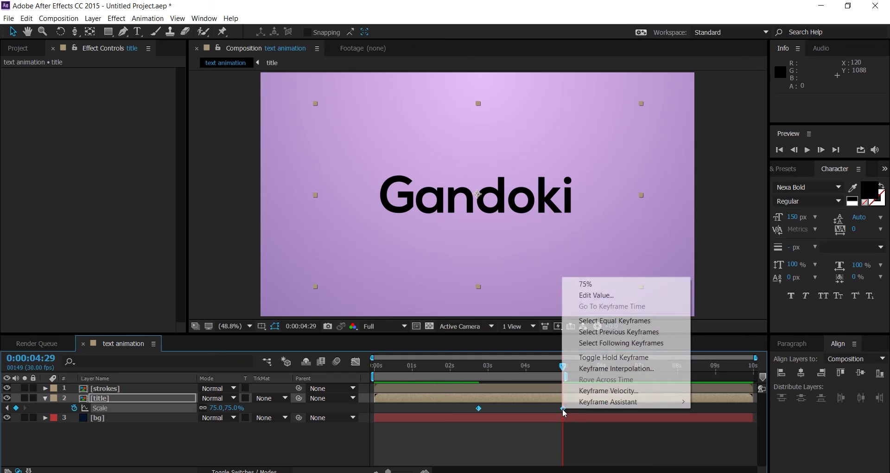
mouse_move(593, 404)
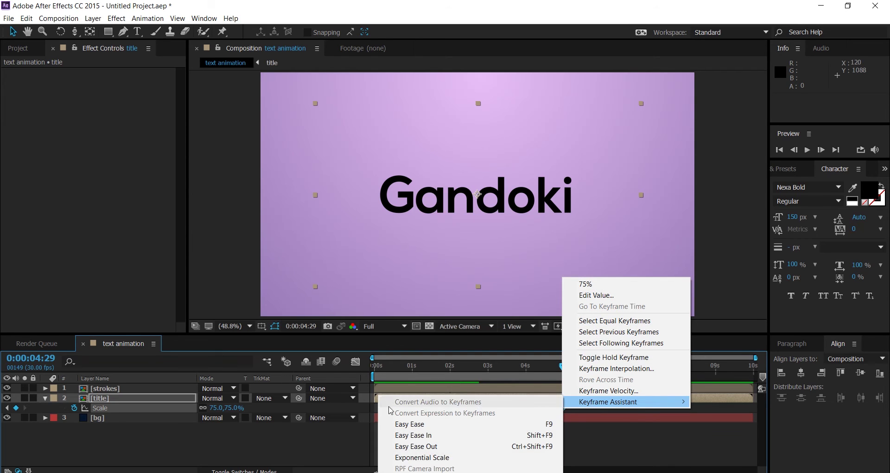
click(406, 423)
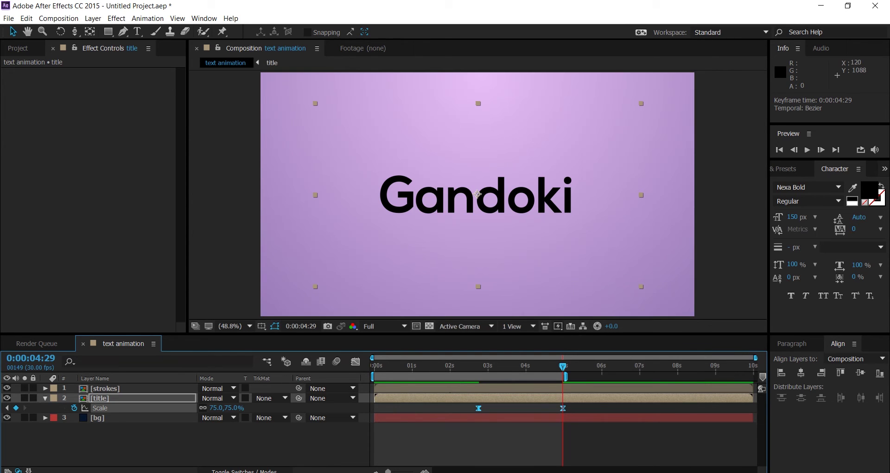
Preview the title's scale-down animation from 0:00:00:00
drag(406, 367, 374, 366)
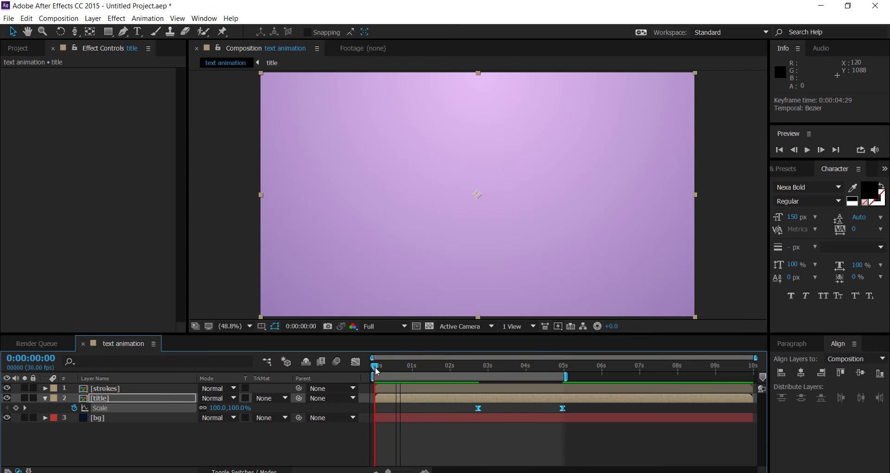
key(space)
mouse_move(415, 472)
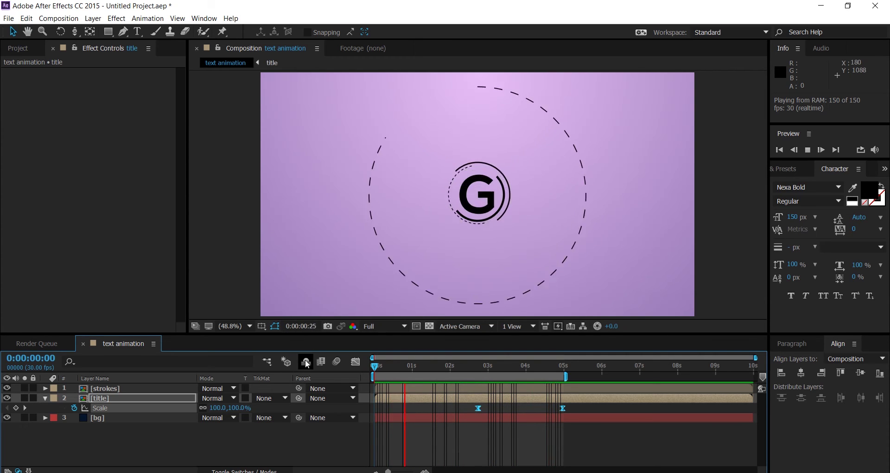
Duplicate the title layer and apply the Fill effect to the upper copy
click(119, 397)
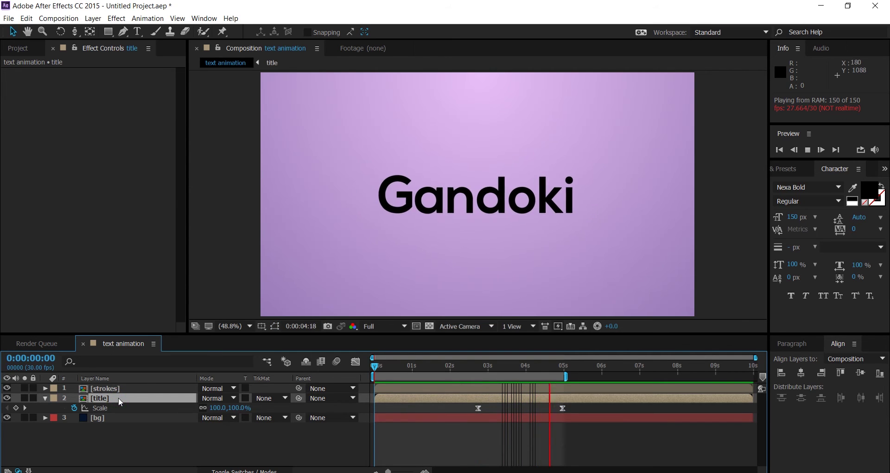
key(ctrl+d)
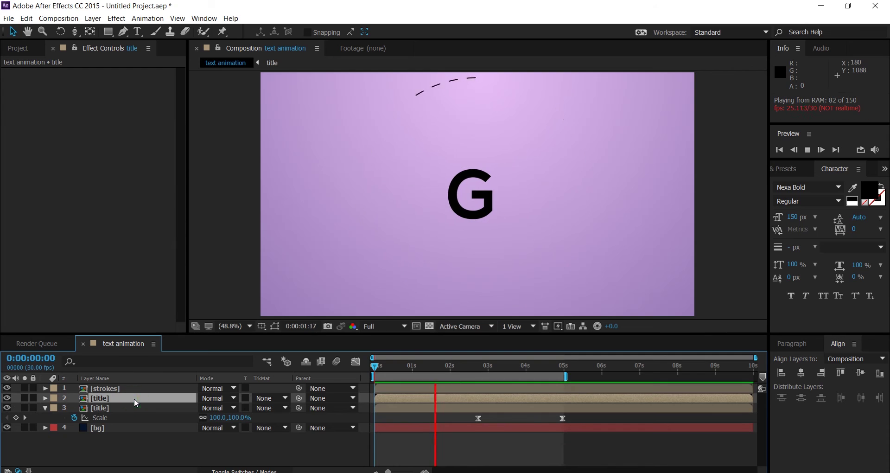
click(788, 169)
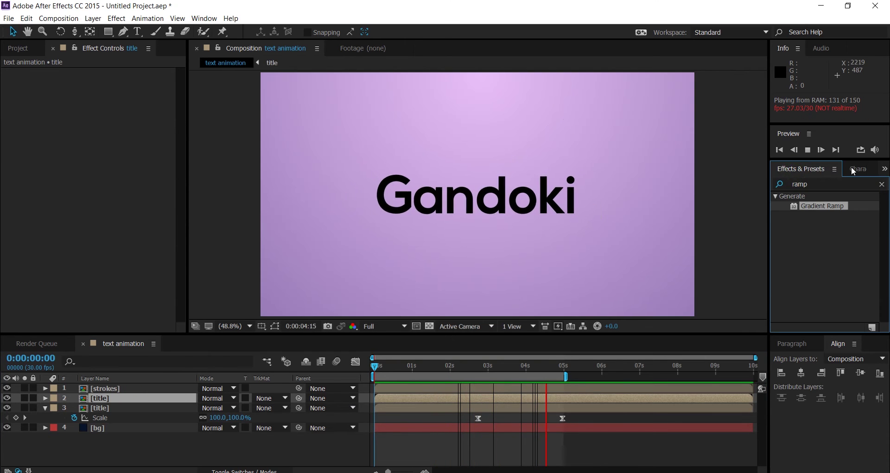
click(780, 188)
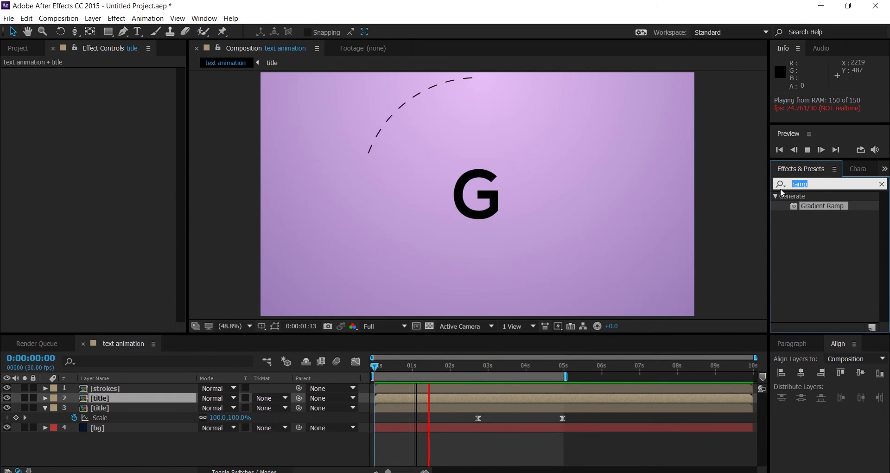
text(fil)
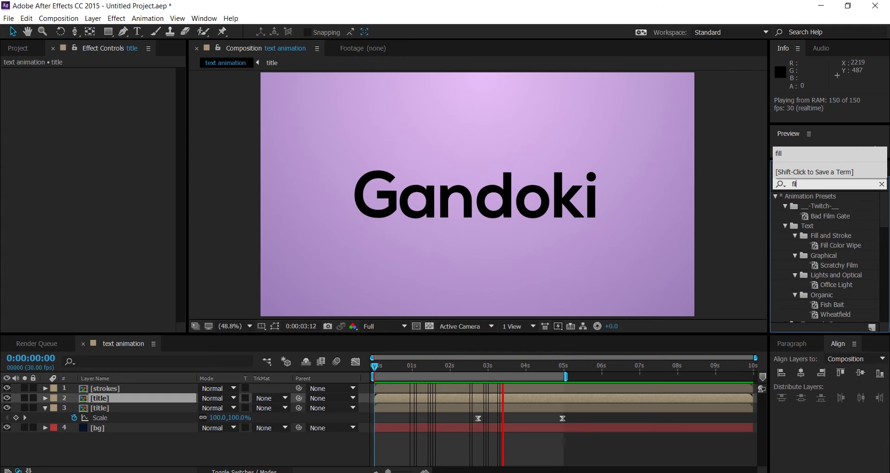
text(l)
drag(804, 255, 114, 408)
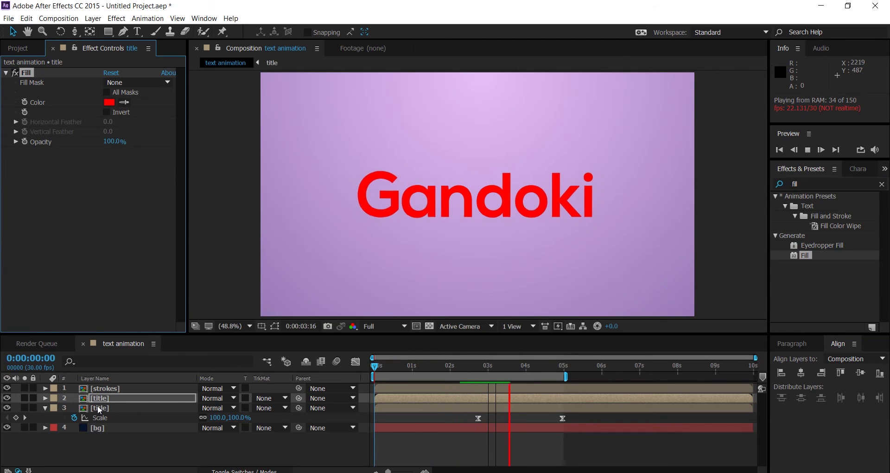
Animate the upper title copy's opacity with keyframes of 0% at 0:00:02:22 and 100% at 0:00:03:24
mouse_move(470, 364)
mouse_down()
mouse_move(463, 365)
mouse_move(536, 366)
mouse_move(477, 371)
mouse_up()
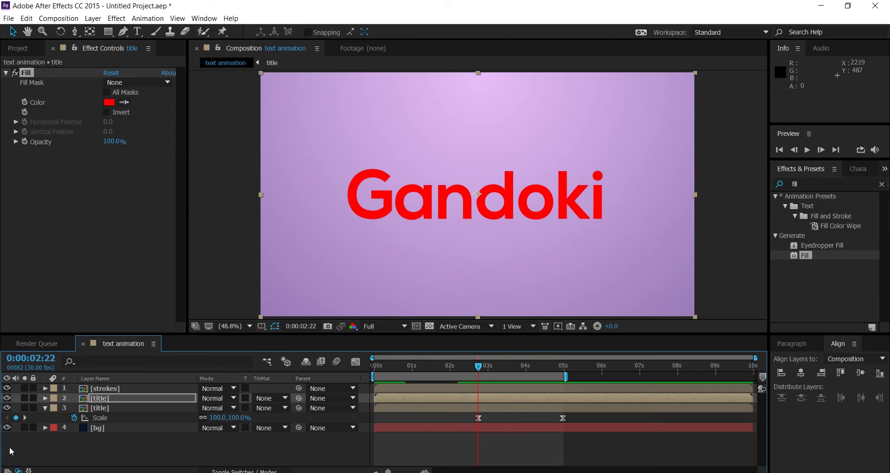
click(110, 400)
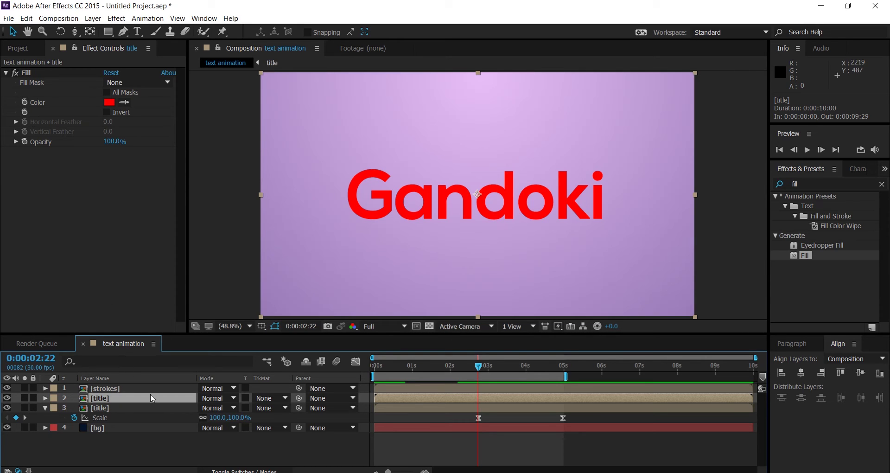
key(t)
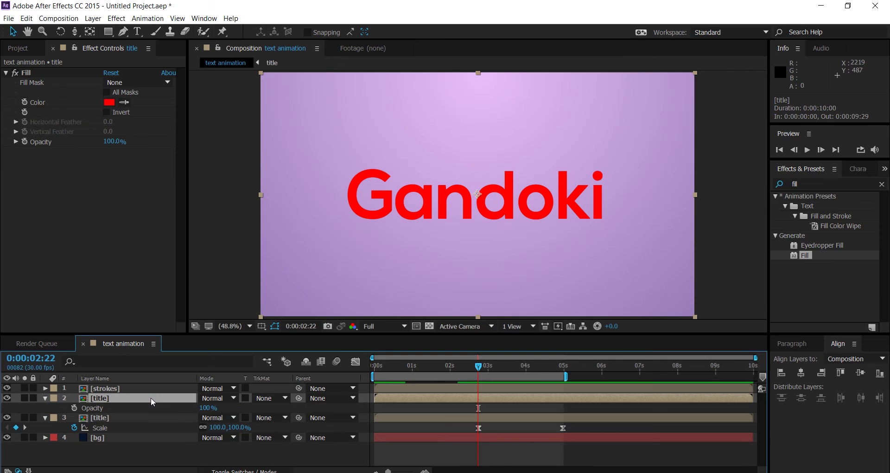
click(75, 410)
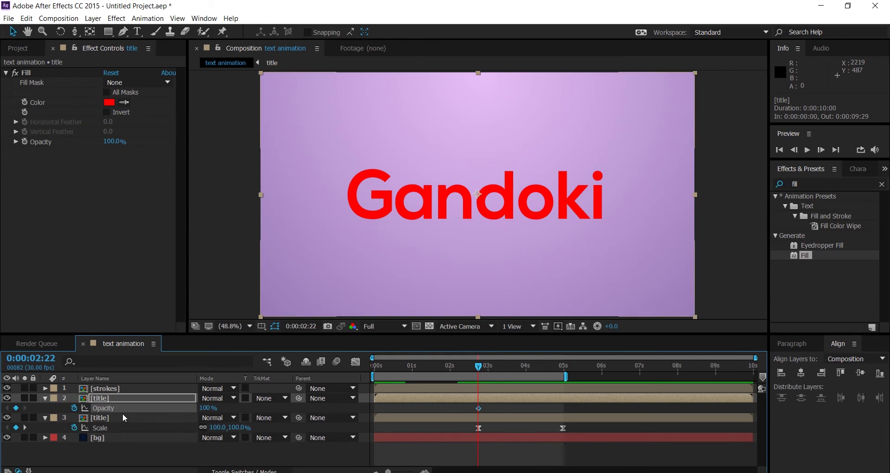
click(480, 409)
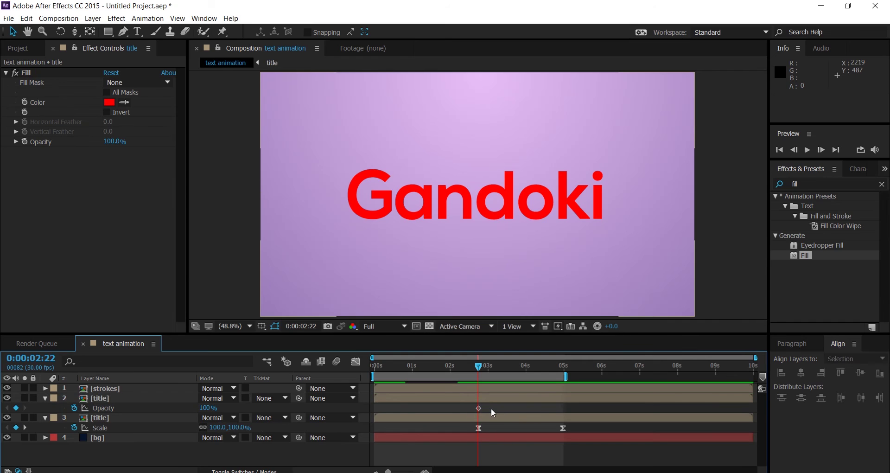
drag(479, 407, 520, 409)
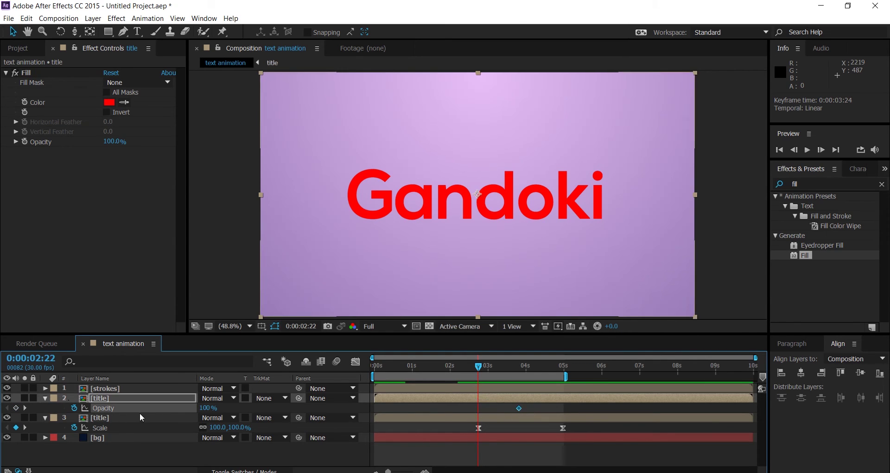
drag(205, 411, 120, 418)
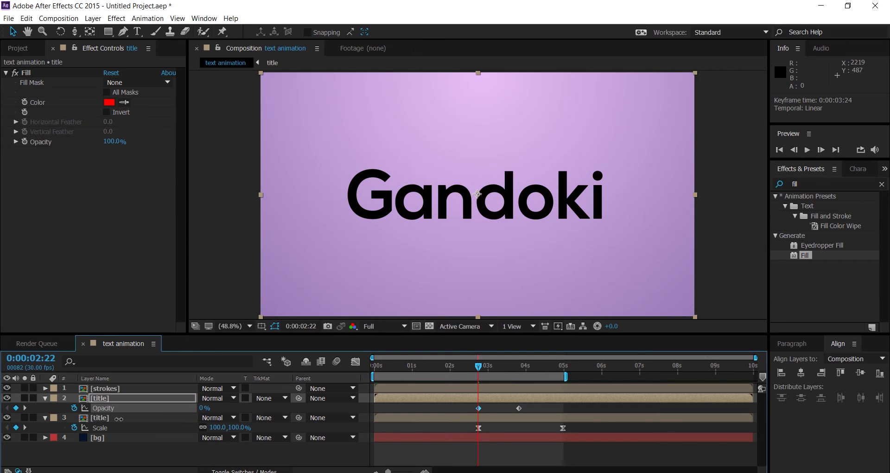
Set the upper title copy's Fill colour to light grey D3D3D3 and preview the colour transition
click(110, 102)
drag(374, 237, 334, 217)
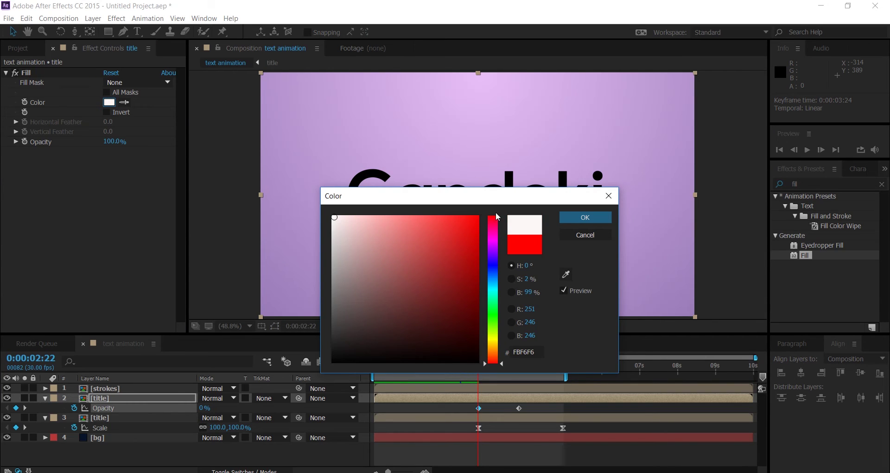
click(334, 237)
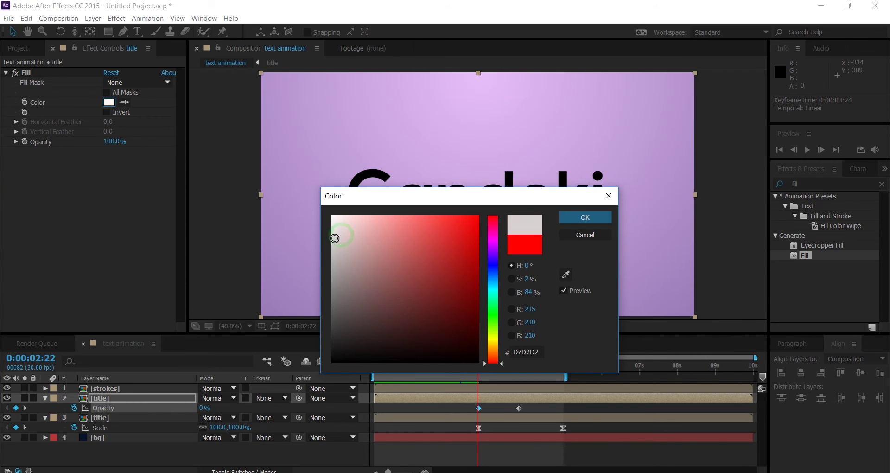
click(577, 218)
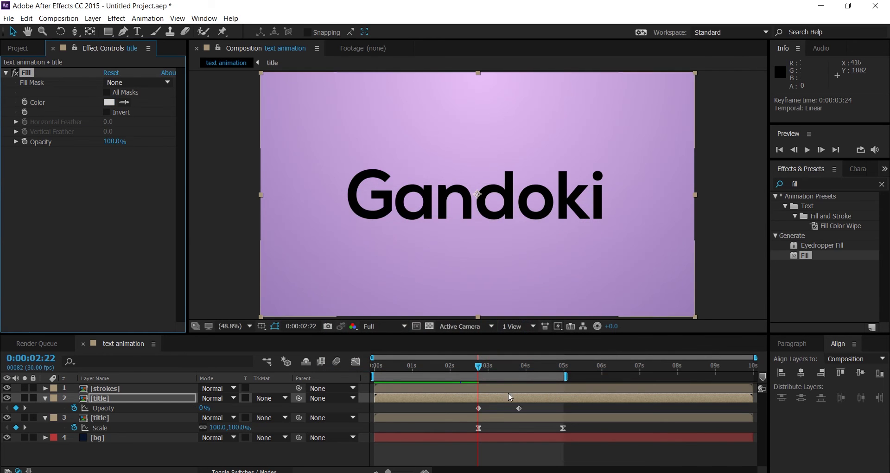
key(space)
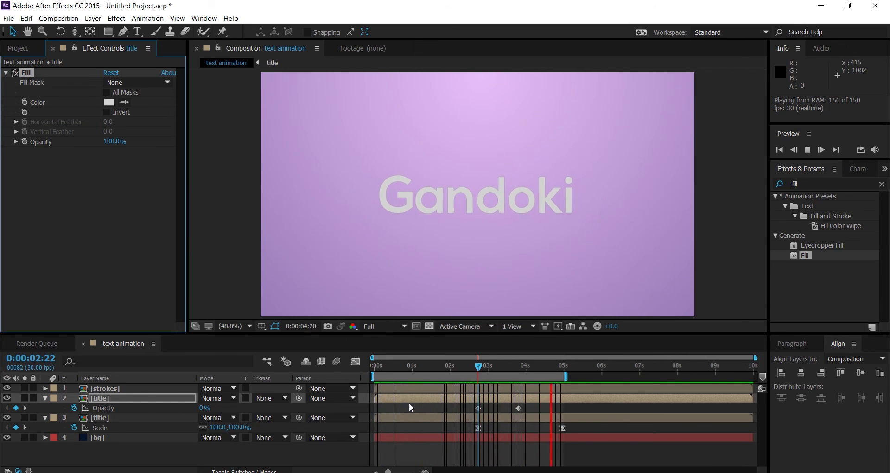
Change the upper title copy's Fill colour to purple with hue 284°, saturation 100% and brightness about 85%
click(108, 105)
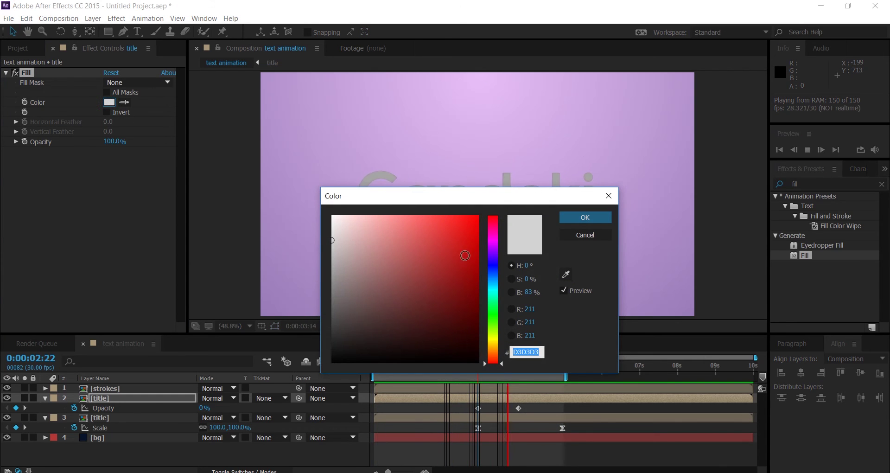
click(497, 251)
mouse_move(463, 261)
mouse_down()
mouse_move(479, 287)
mouse_move(479, 240)
mouse_up()
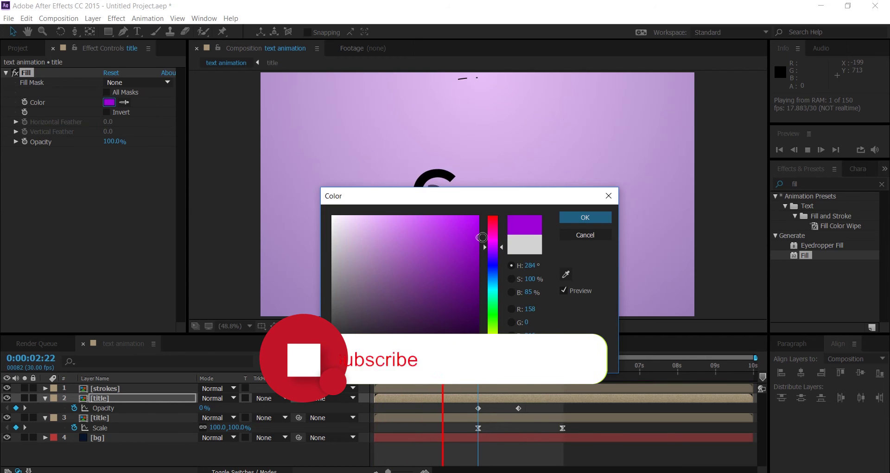
key(Return)
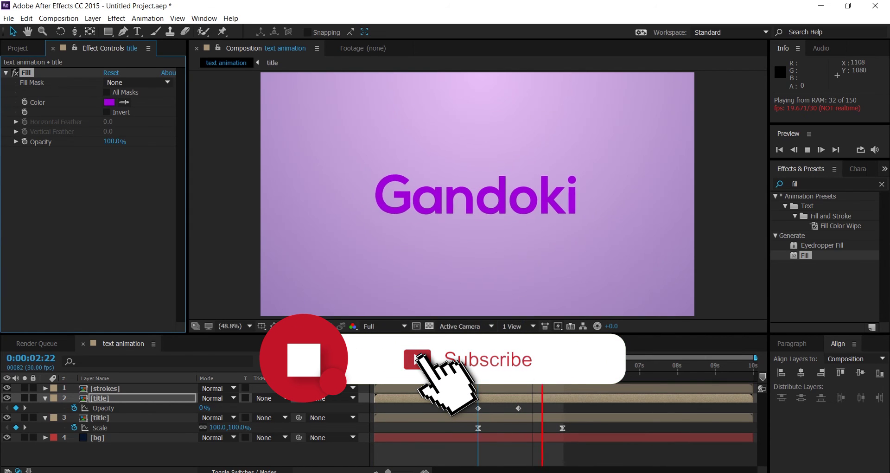